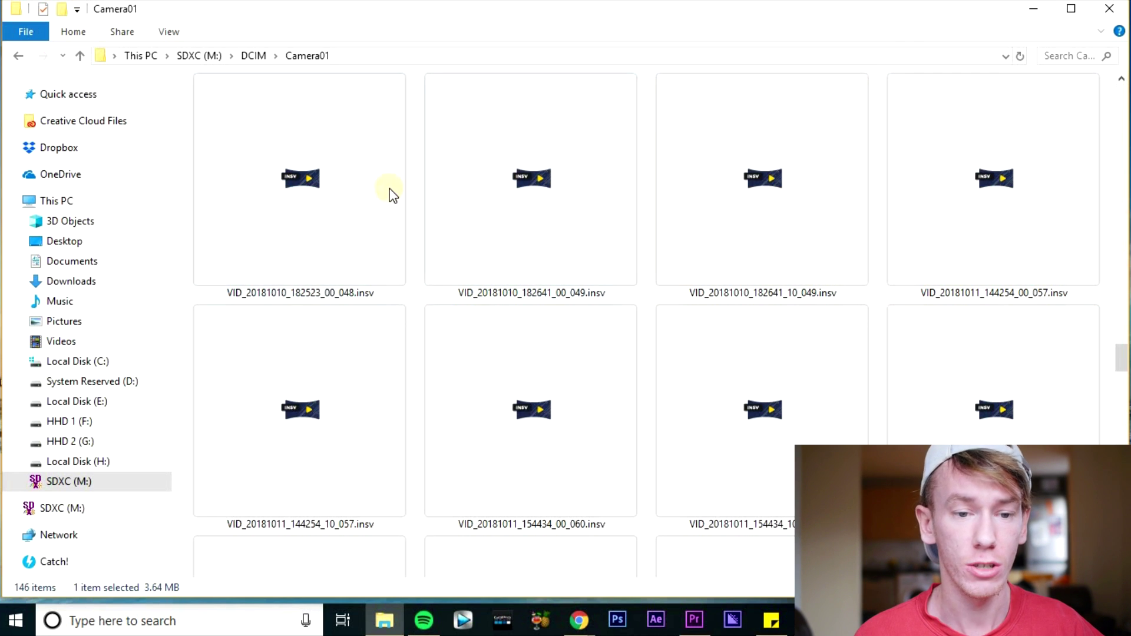
mouse_move(392, 195)
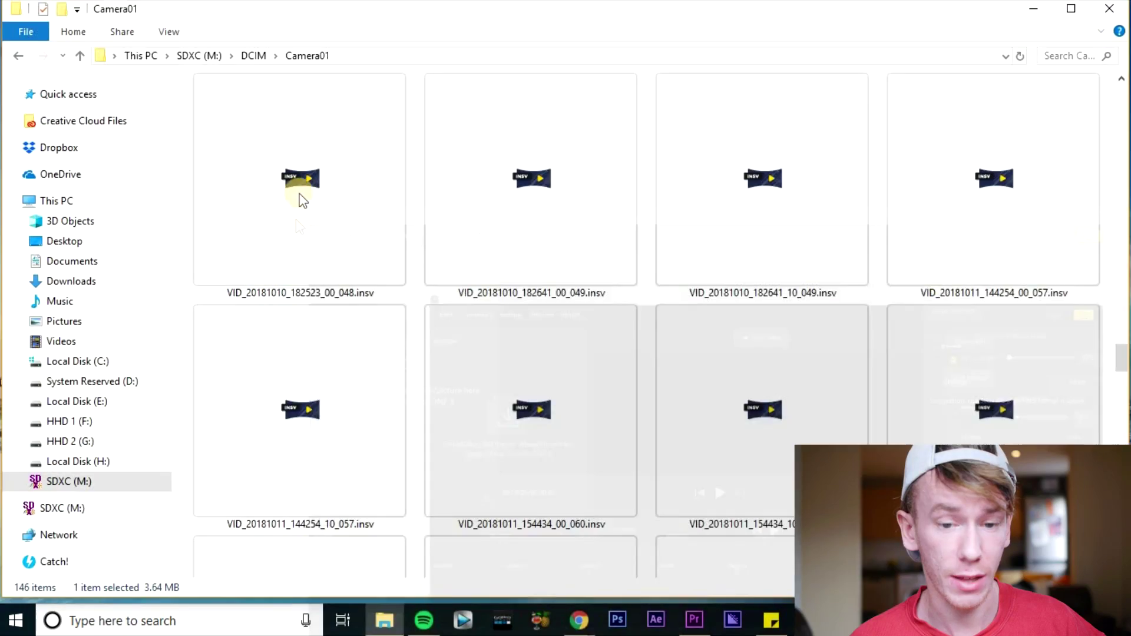
drag(298, 196, 639, 336)
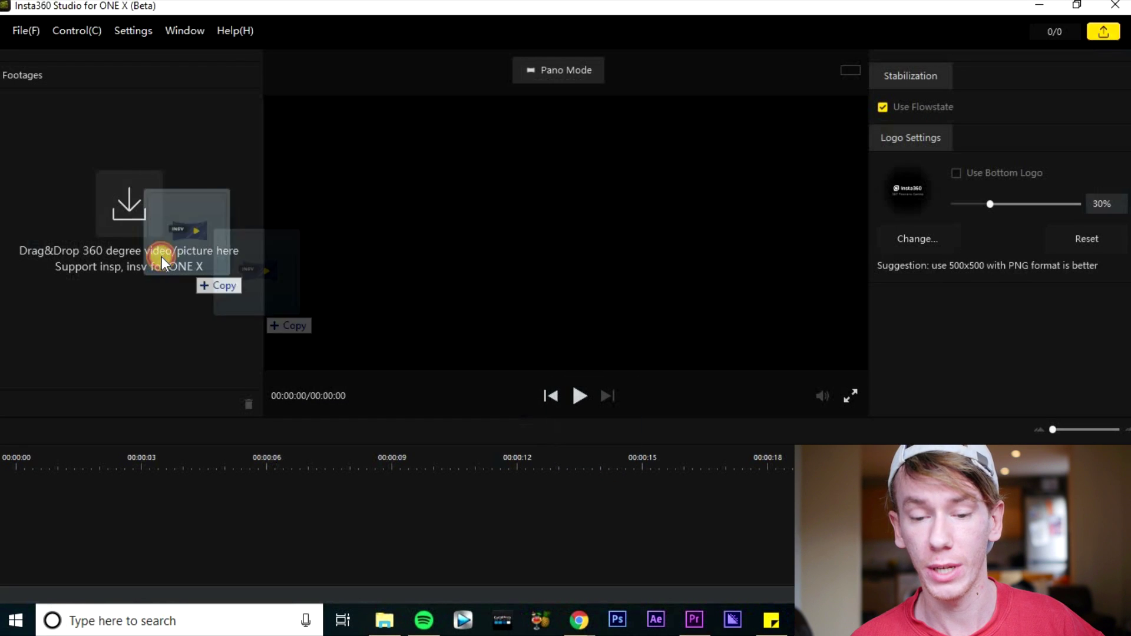
Step: Load the 048 .insv clip into Insta360 Studio, pause it, and bring up its export bitrate choices
drag(162, 256, 160, 255)
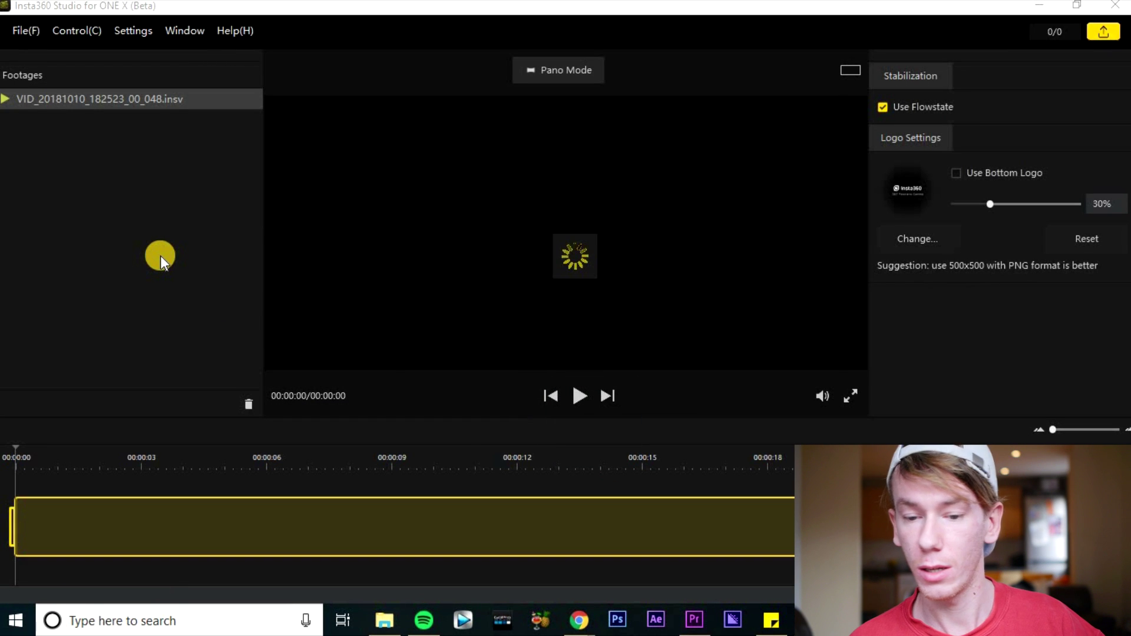
click(582, 401)
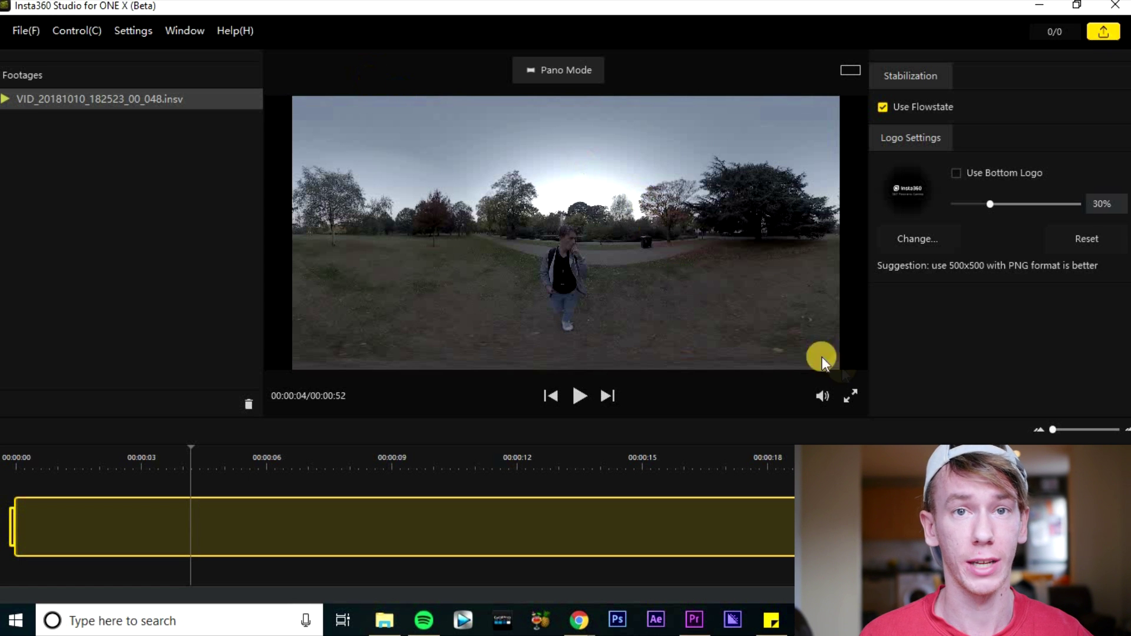
click(579, 620)
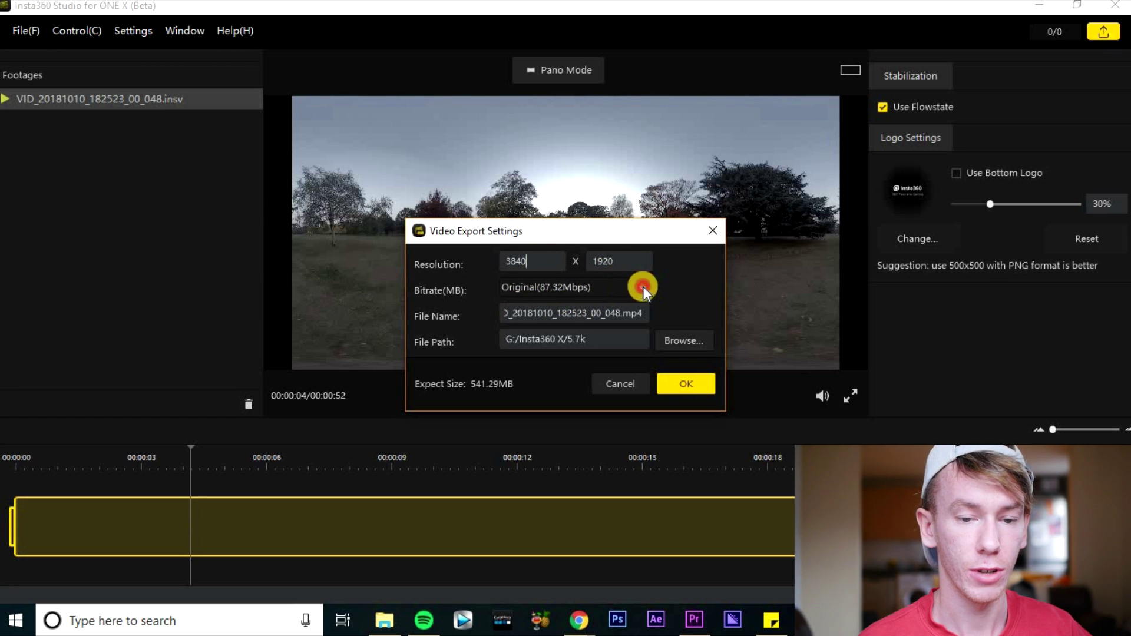
click(642, 287)
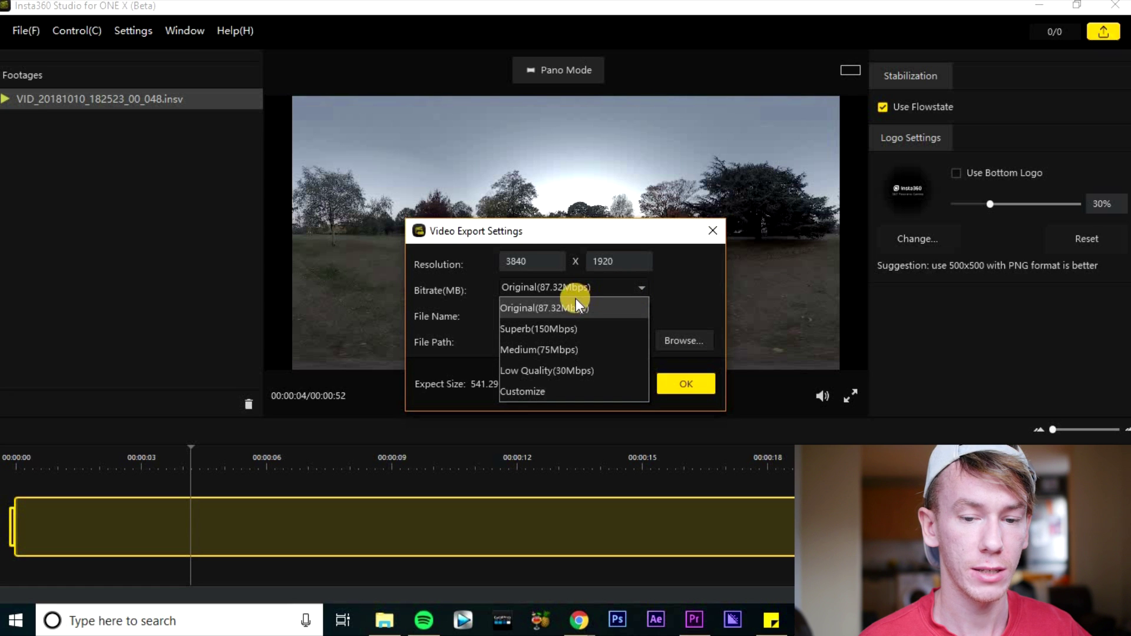
Step: Choose the Superb (150Mbps) bitrate, then close the export settings and empty Export Tasks windows
click(637, 329)
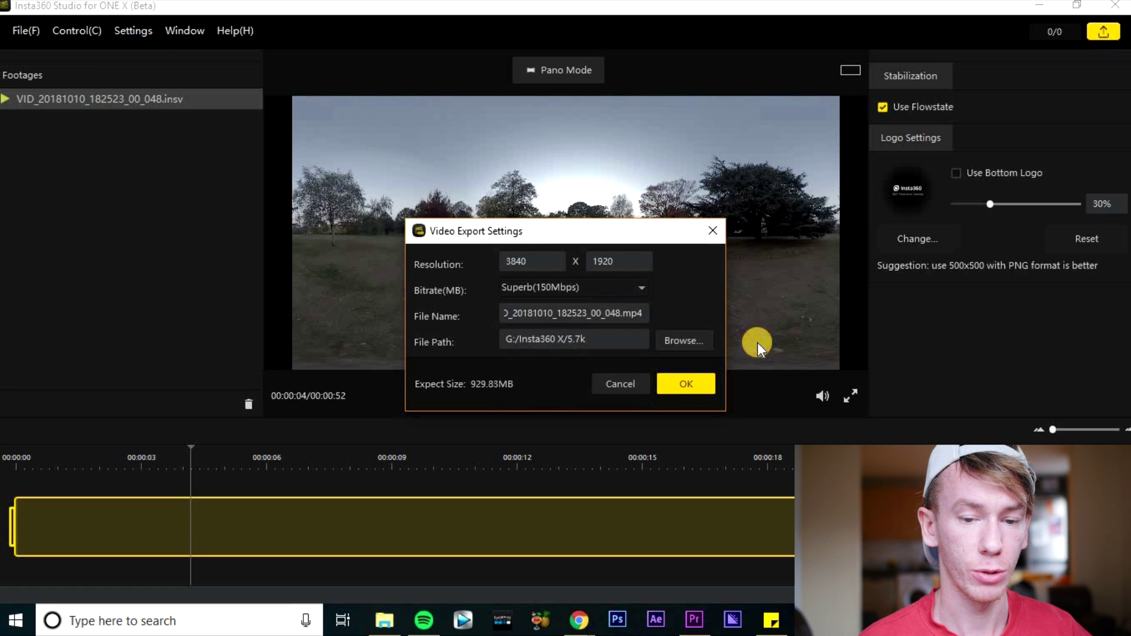
click(620, 377)
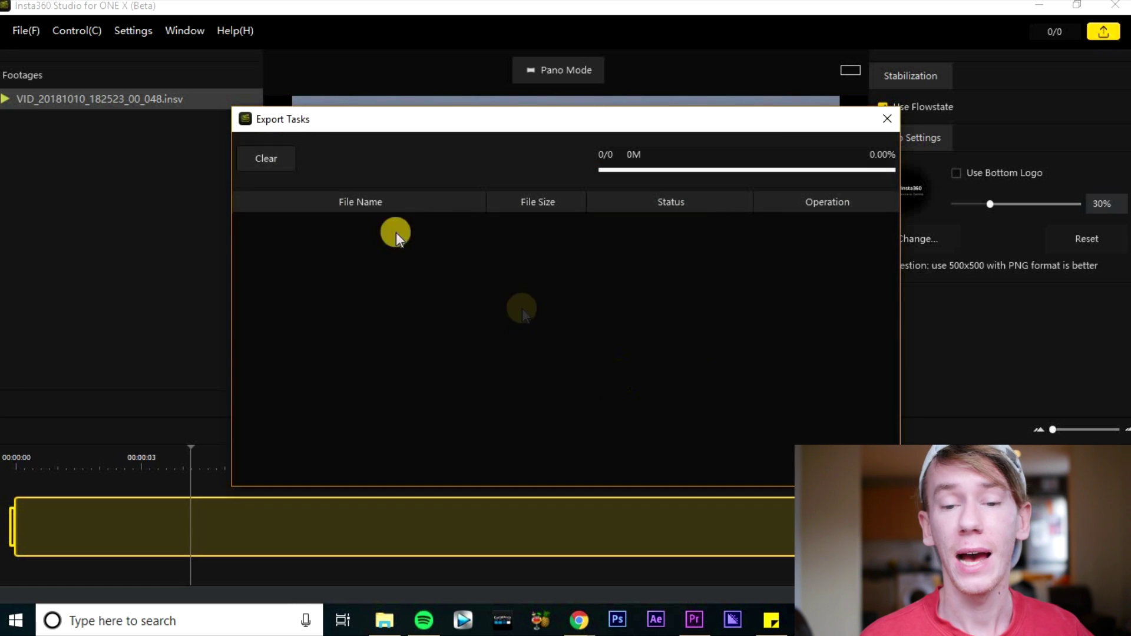
click(895, 117)
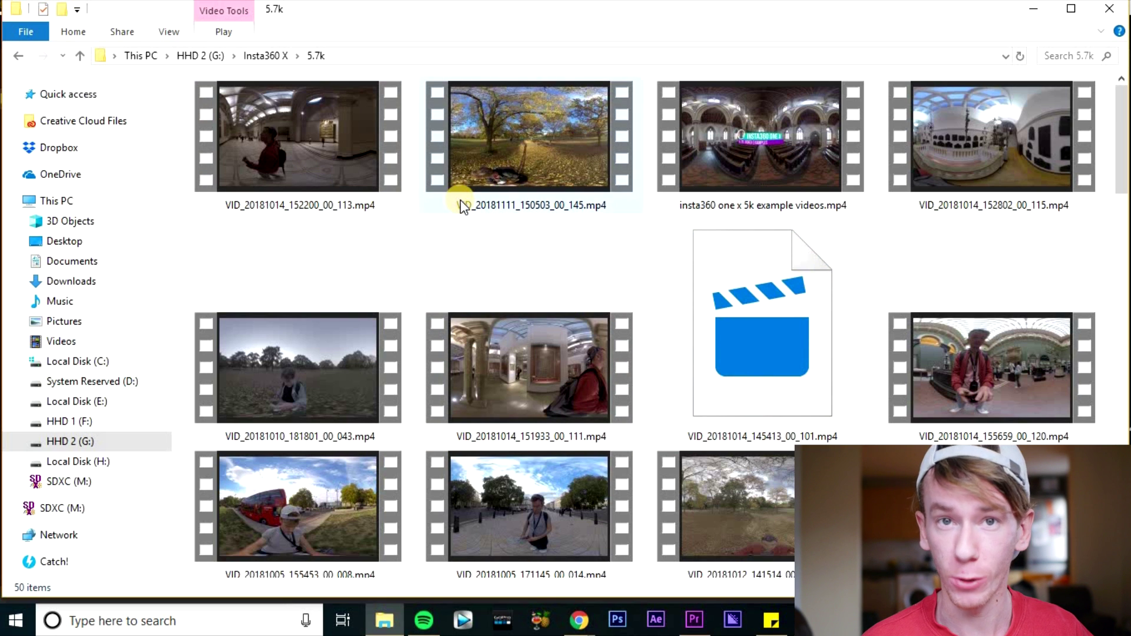
Step: Select VID_20181012_155954_00_094.mp4 in the 5.7k folder and drag it onto Premiere Pro
scroll(1017, 281, down, 10)
click(1017, 281)
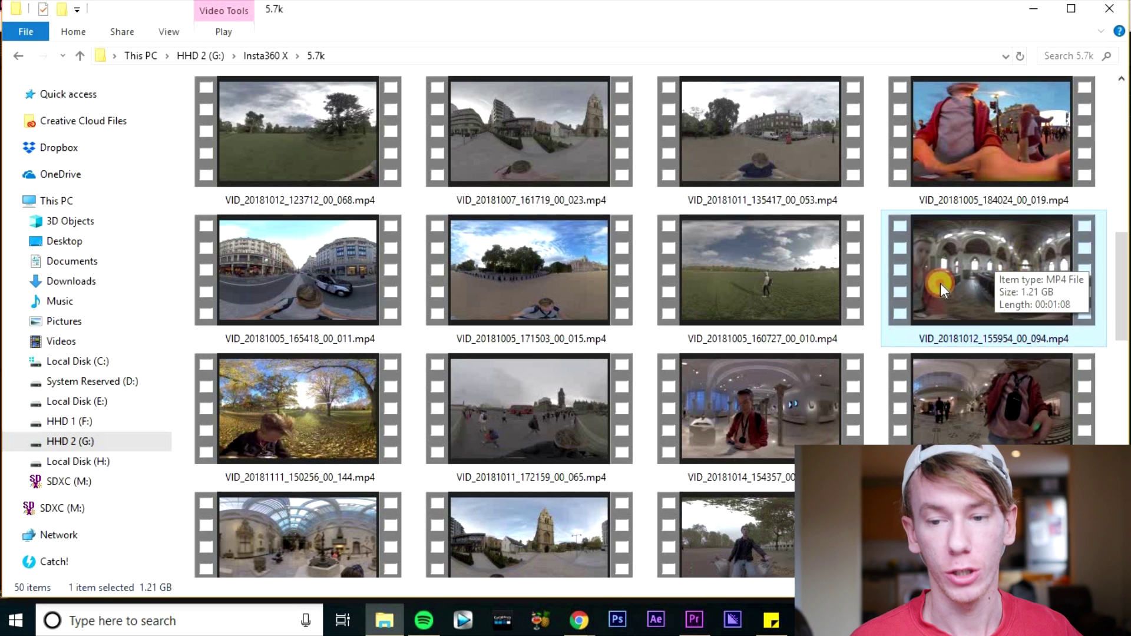
drag(1026, 256, 121, 504)
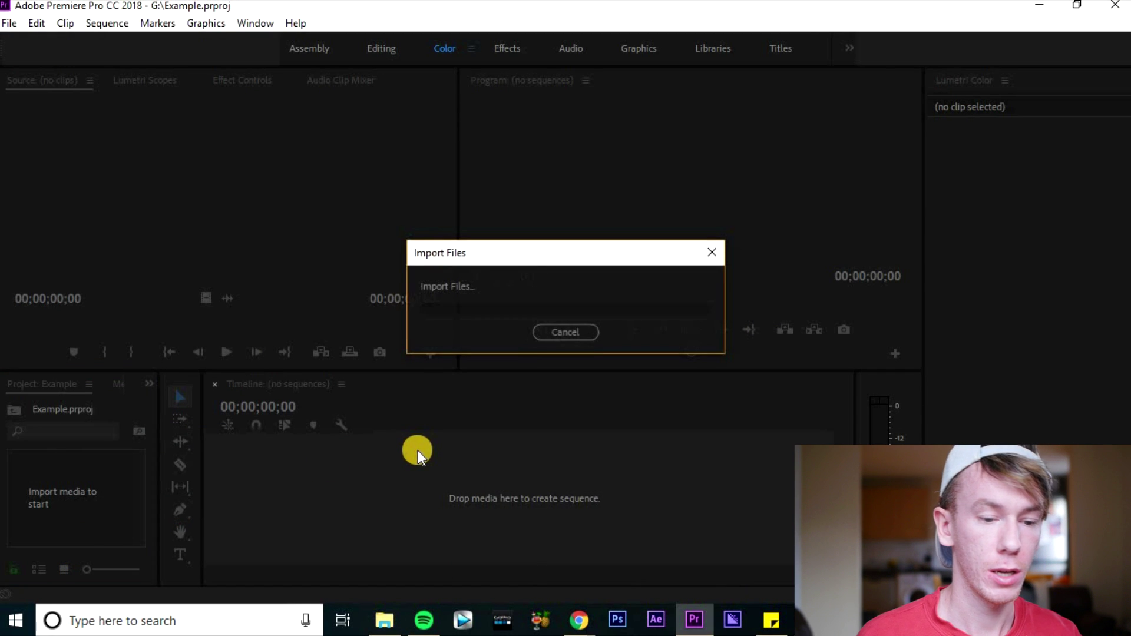
Step: Import the church clip, build a sequence from it, and move the playhead to about 37 seconds
drag(58, 480, 467, 487)
drag(451, 429, 432, 430)
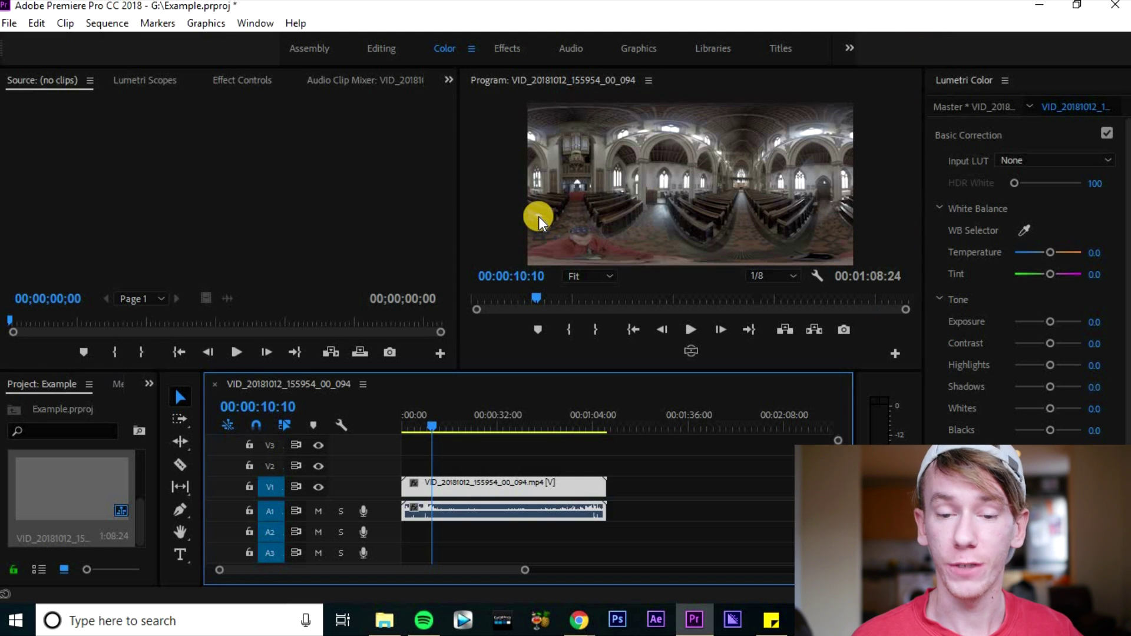
click(517, 419)
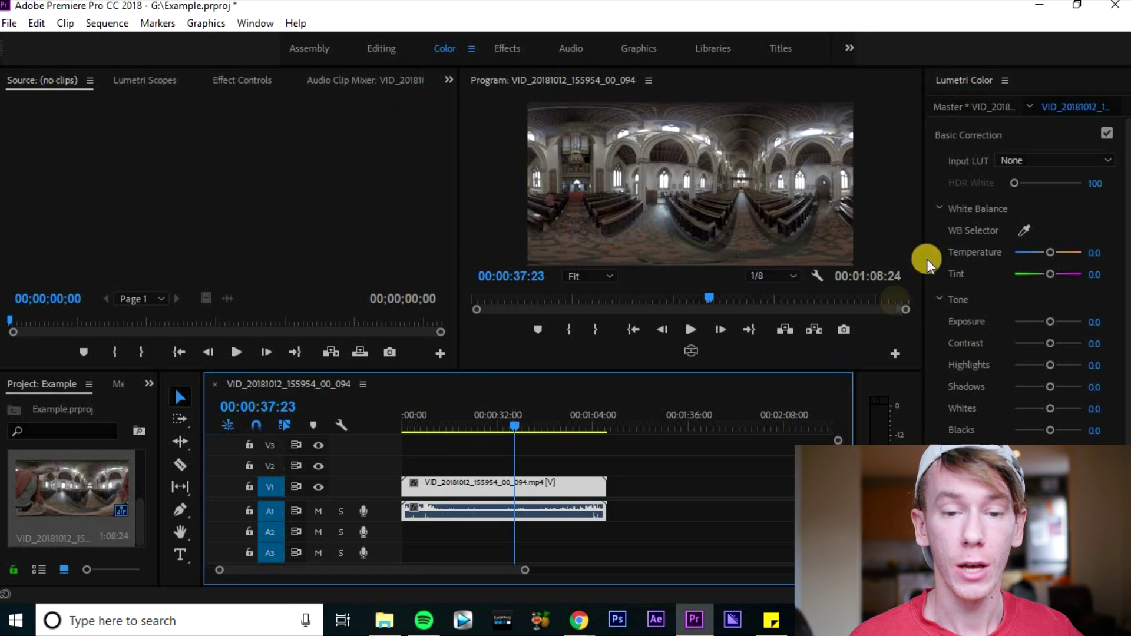
Step: Add a Toggle VR Video Display button under the Program monitor and switch it on
click(895, 355)
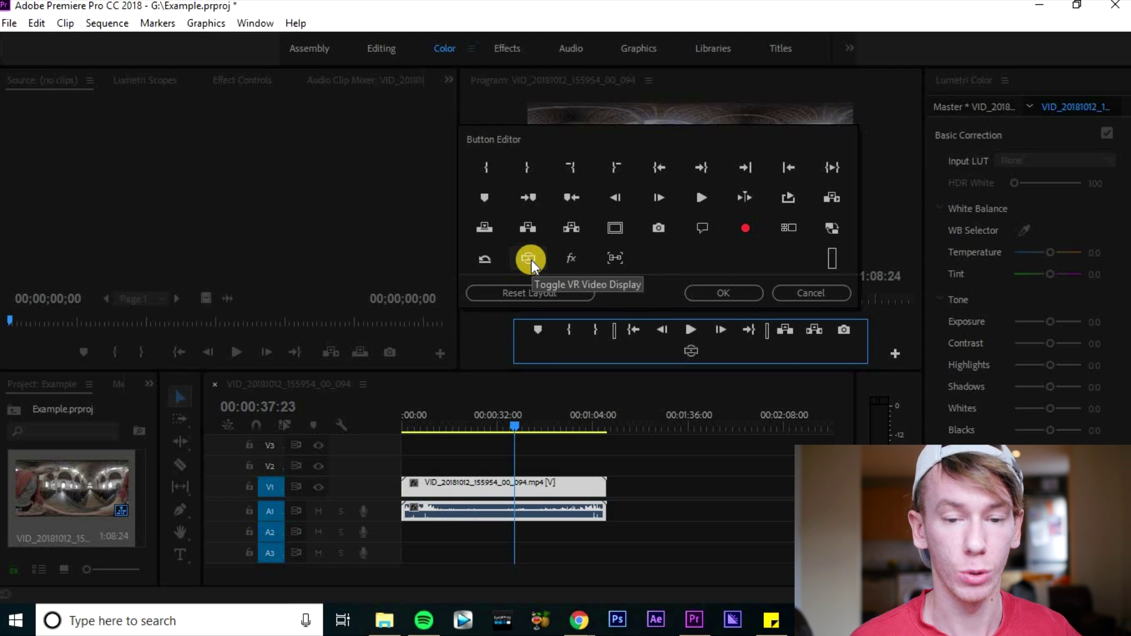
click(708, 292)
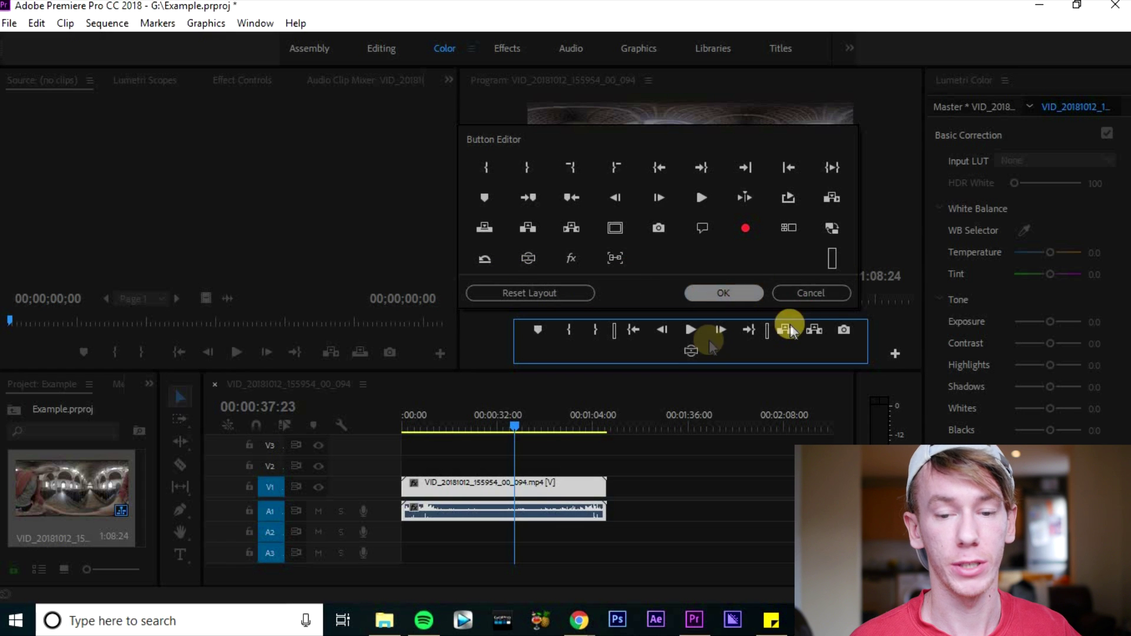
click(692, 352)
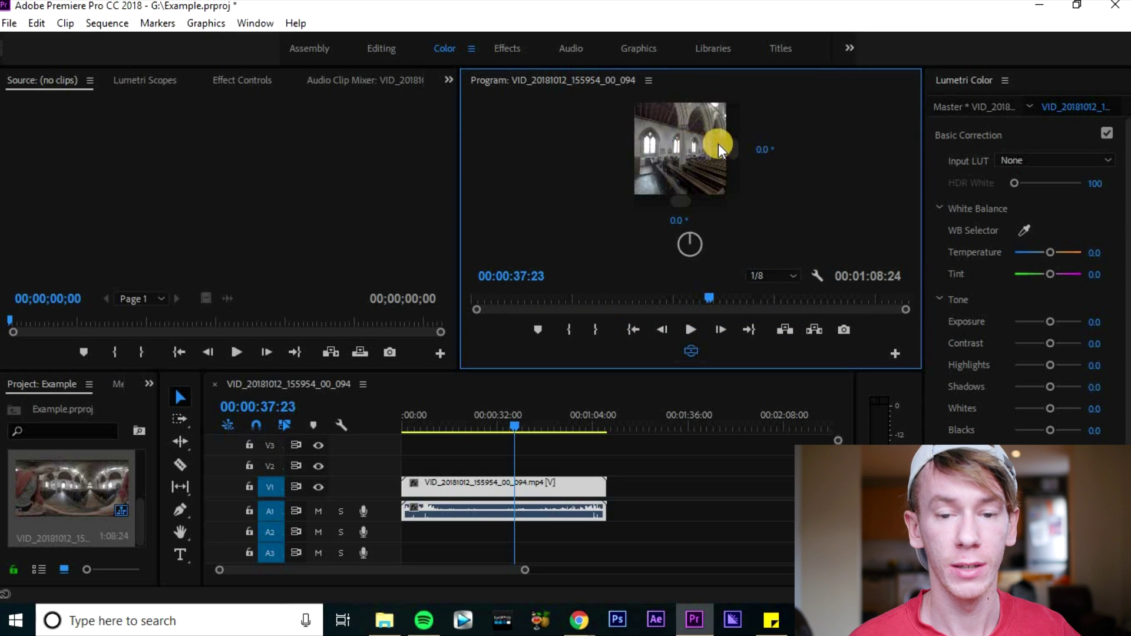
Step: Rotate the VR view around the church, panning across the nave and tilting toward the pews
drag(606, 171, 796, 165)
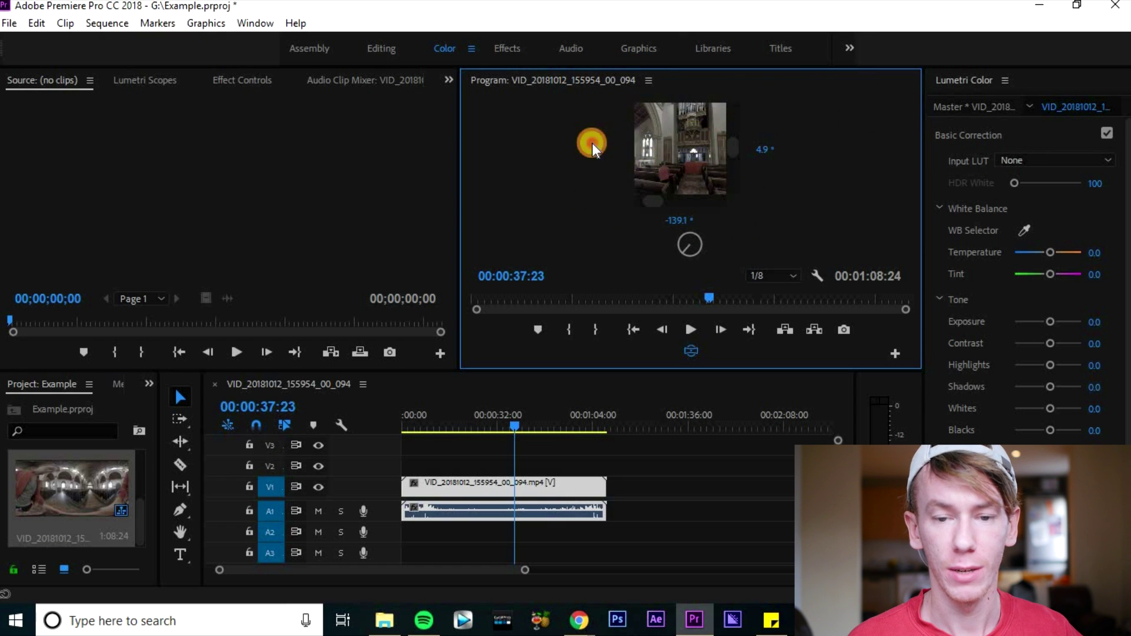
drag(592, 143, 699, 152)
drag(608, 152, 681, 160)
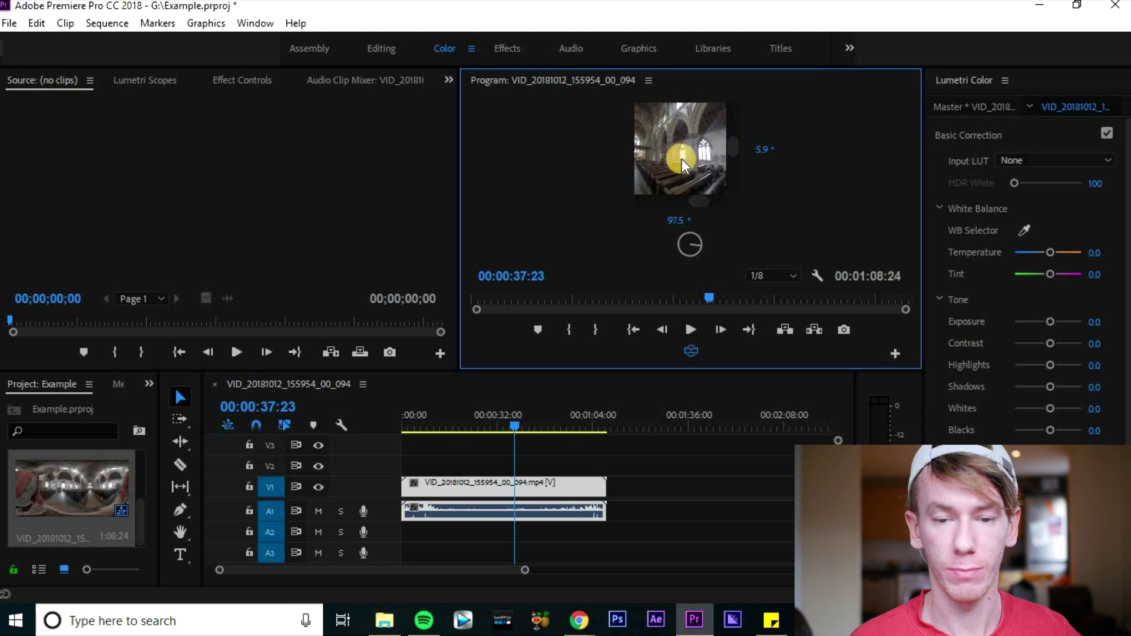
drag(543, 189, 495, 241)
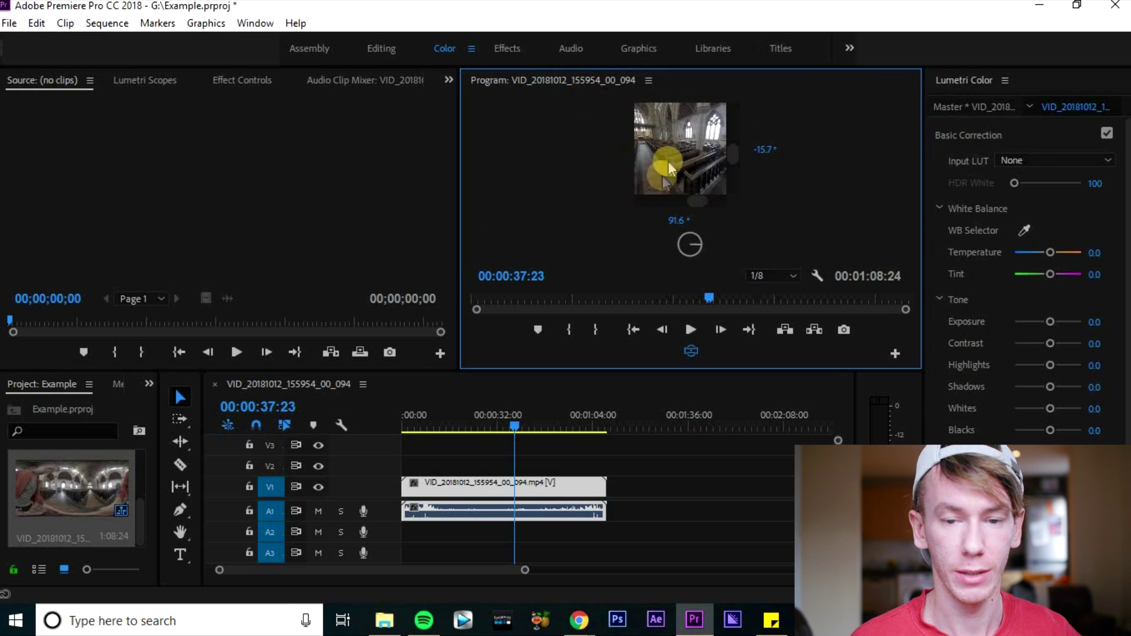
drag(759, 174, 719, 307)
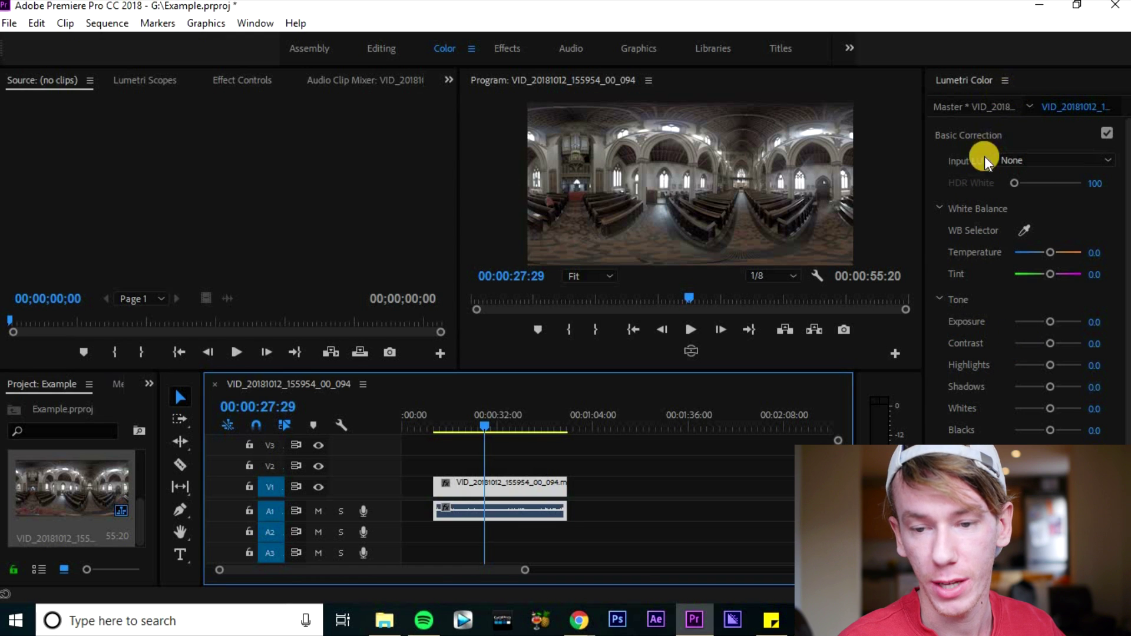
Step: Collapse and reopen Basic Correction, then raise the church clip's Exposure to brighten it
click(978, 137)
click(978, 138)
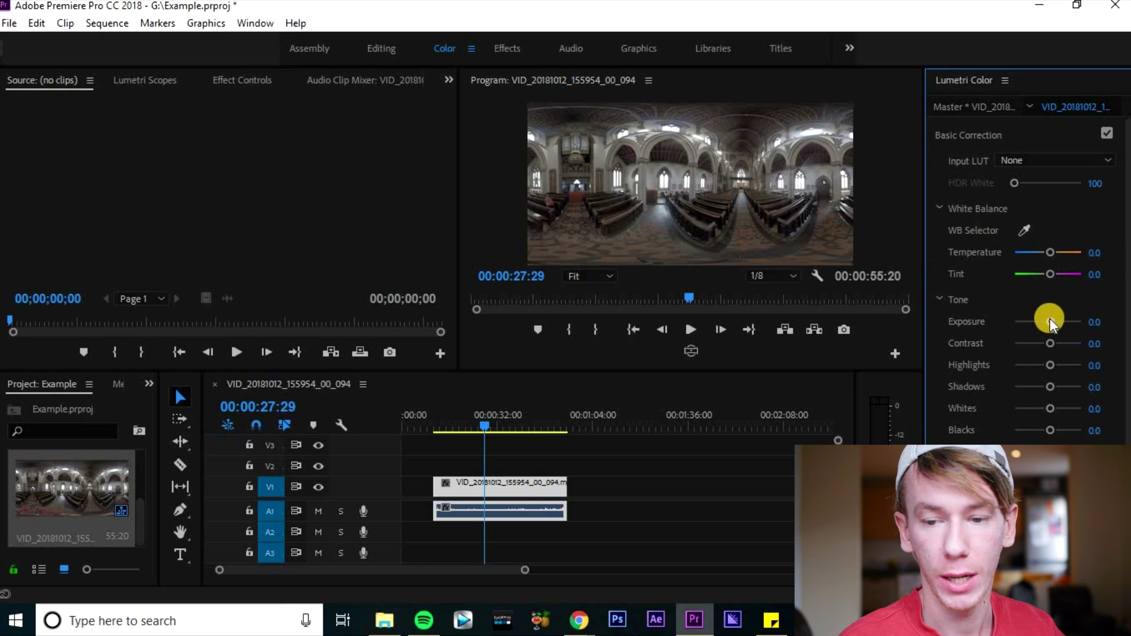
drag(1051, 321, 1043, 430)
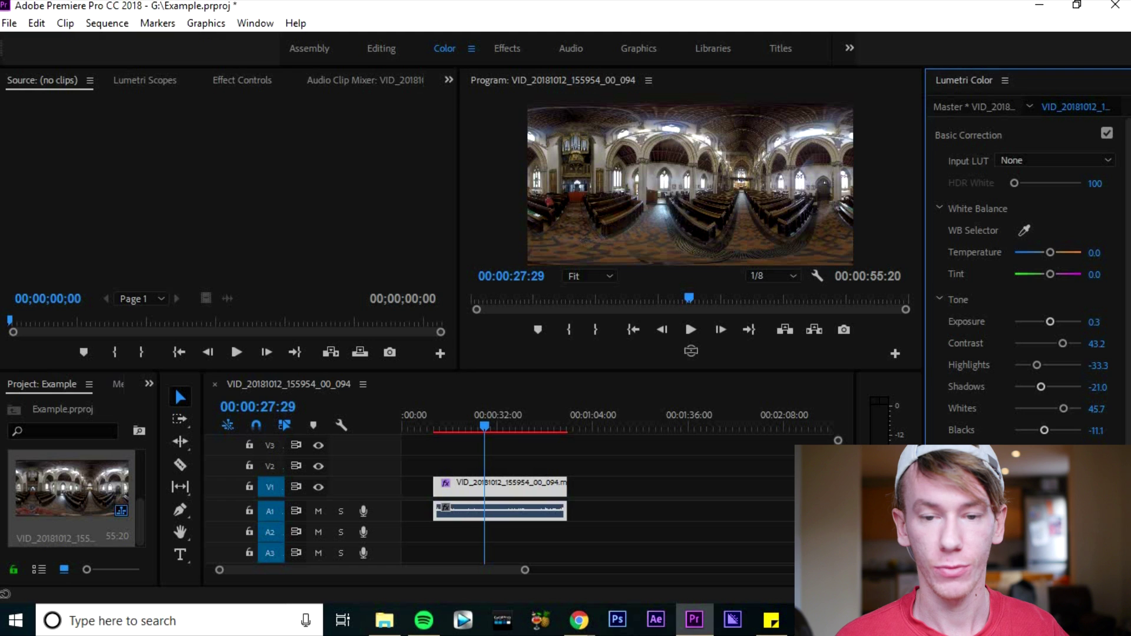
Step: Open the Creative section and boost the church clip's Saturation to 138.3
scroll(1028, 324, down, 5)
click(1028, 287)
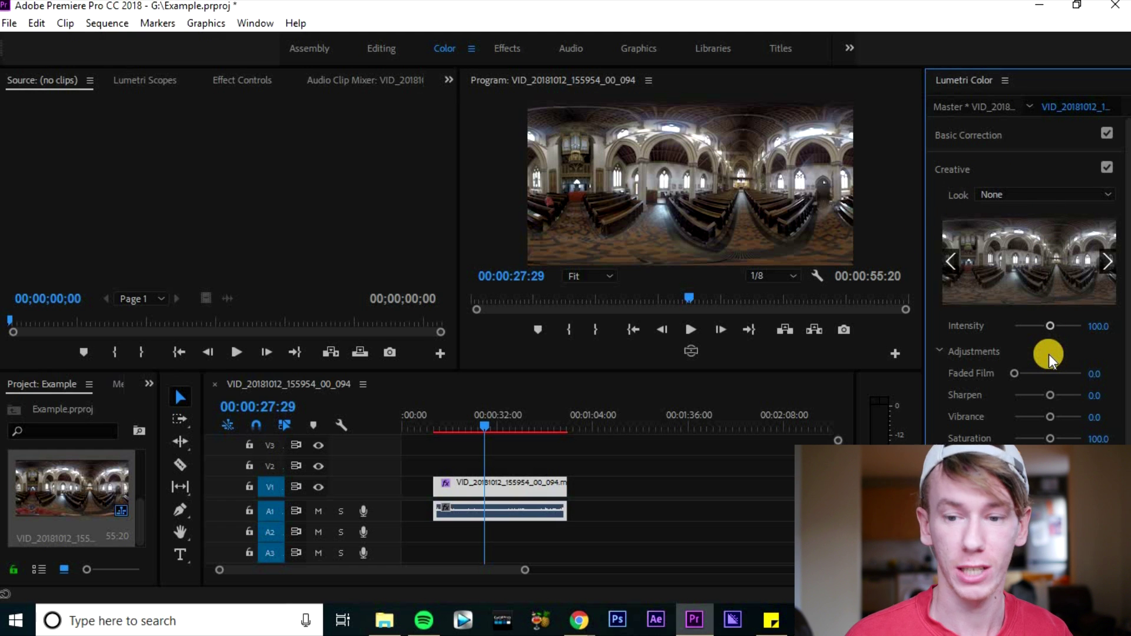
mouse_move(1054, 439)
mouse_down()
mouse_move(1059, 416)
mouse_move(1047, 420)
mouse_up()
Step: Compare by turning Creative and Basic Correction off and on again, then enable VR display
scroll(1037, 465, down, 3)
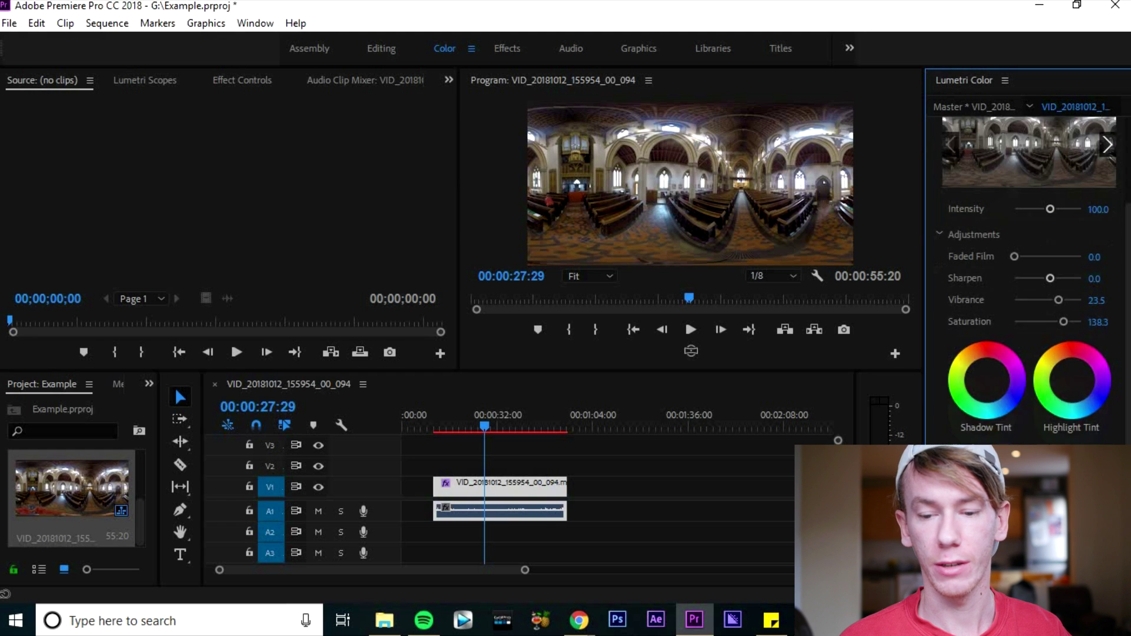
scroll(1010, 434, up, 5)
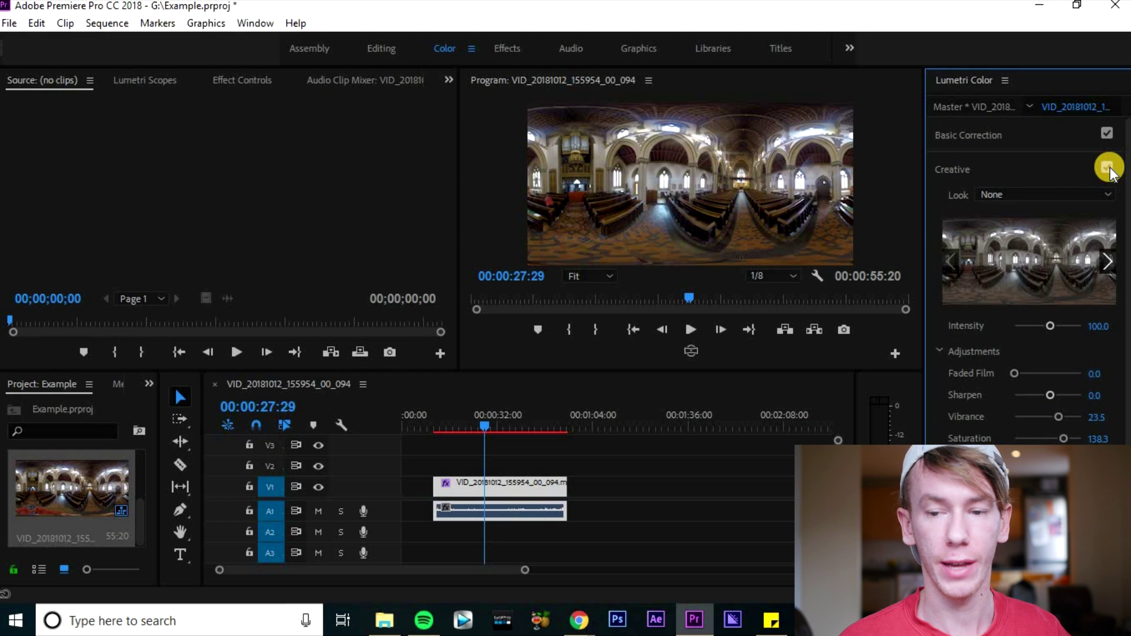
click(1107, 167)
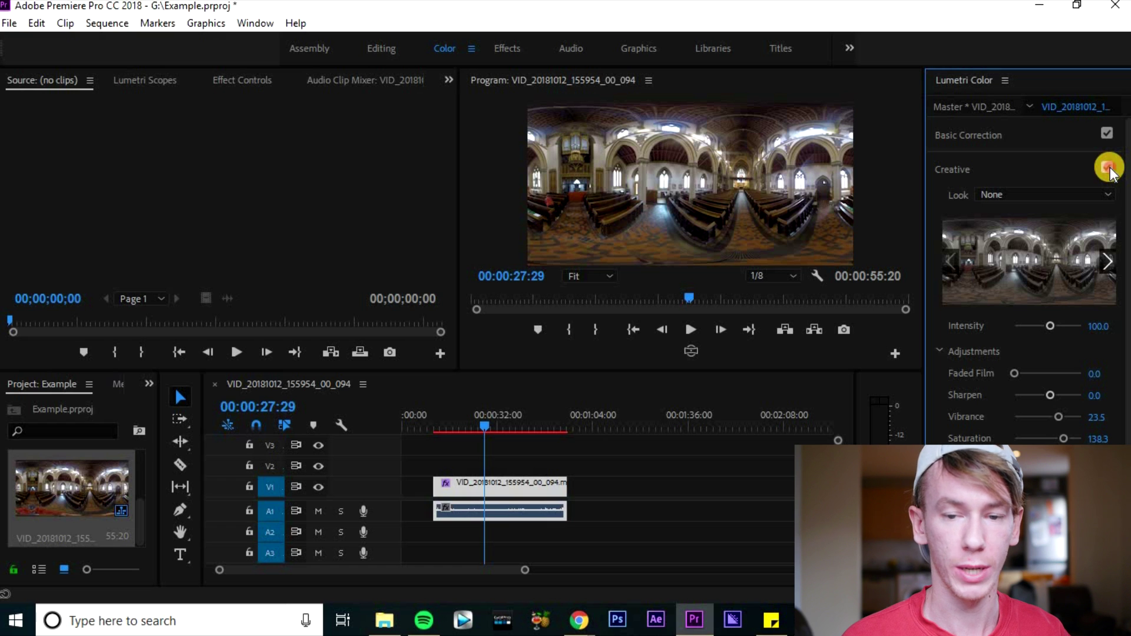
click(1107, 133)
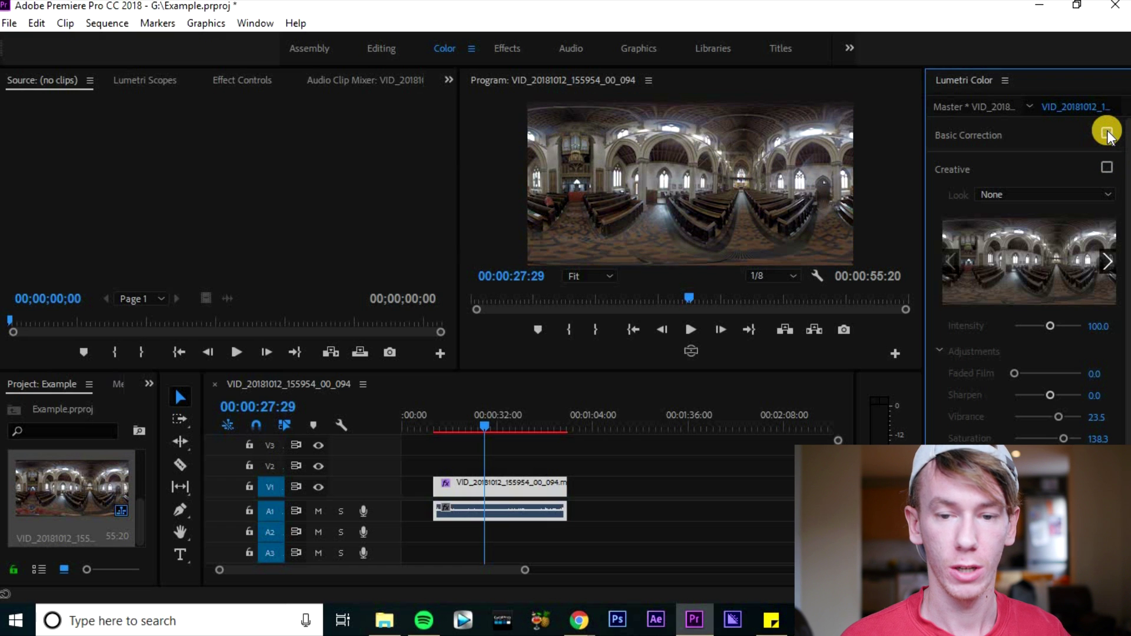
click(1107, 133)
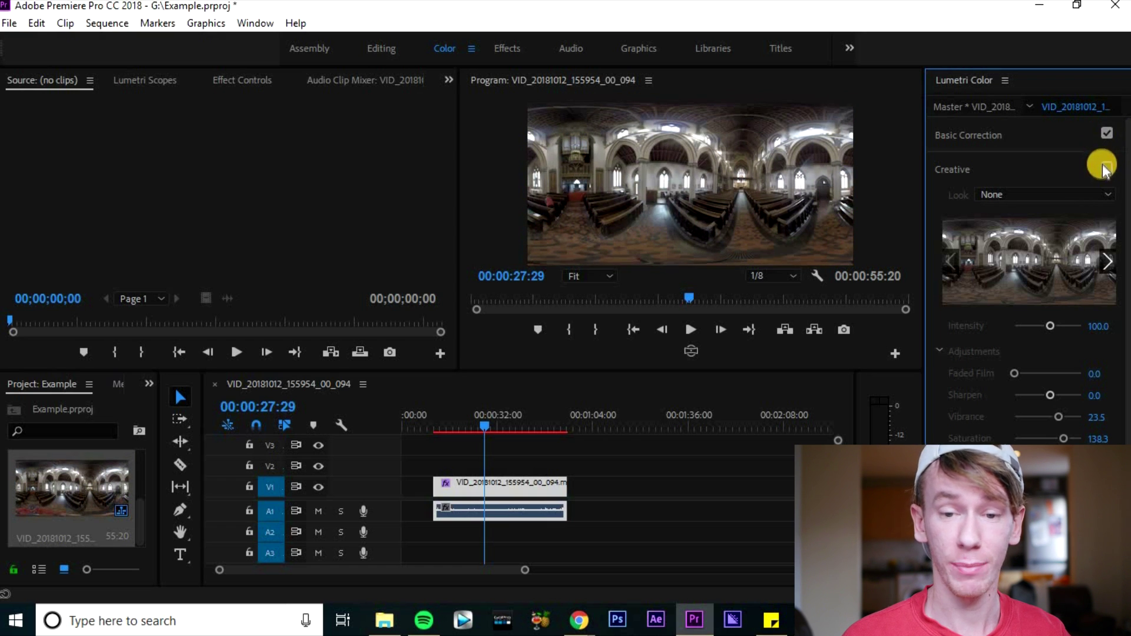
click(1106, 168)
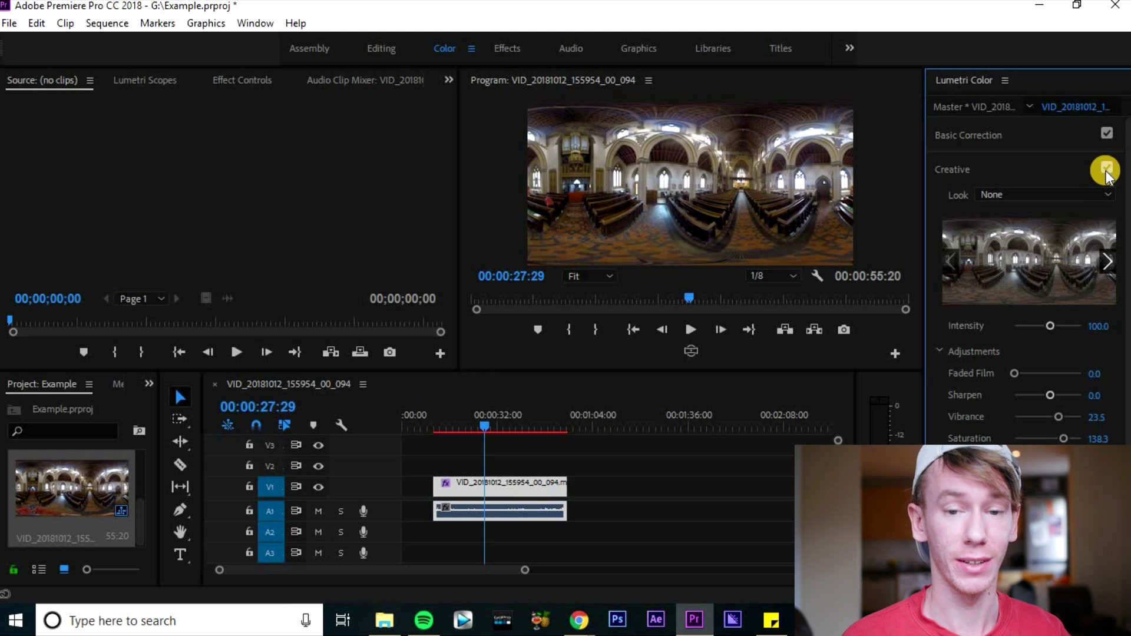
click(691, 351)
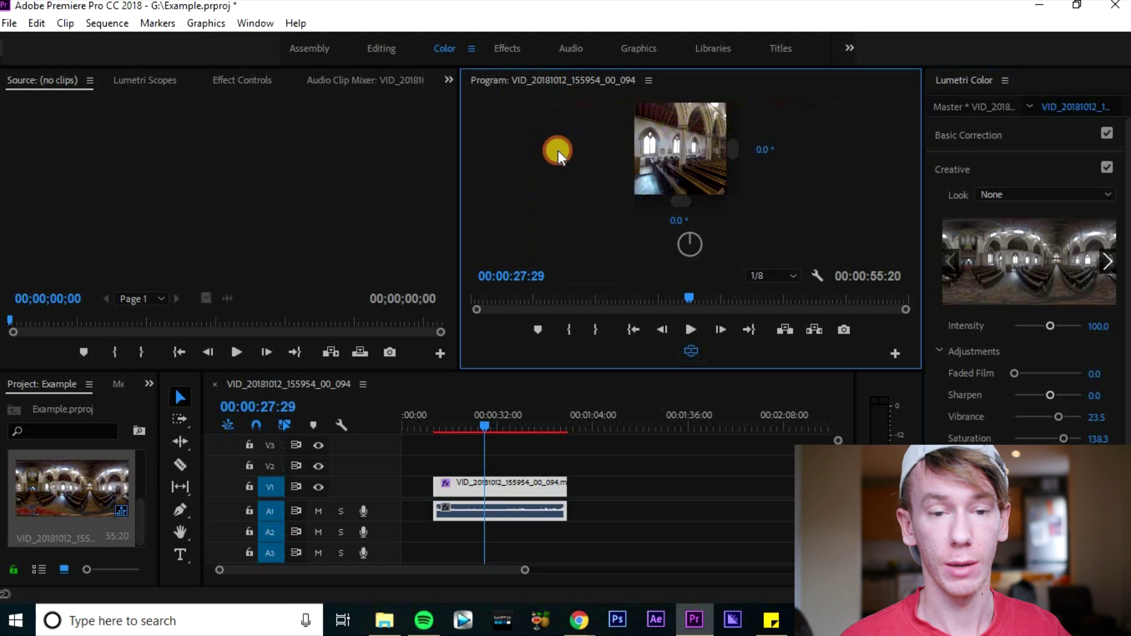
Step: Maximize the Program monitor frame, look up toward the church ceiling, and open playback resolution choices
click(238, 25)
click(344, 107)
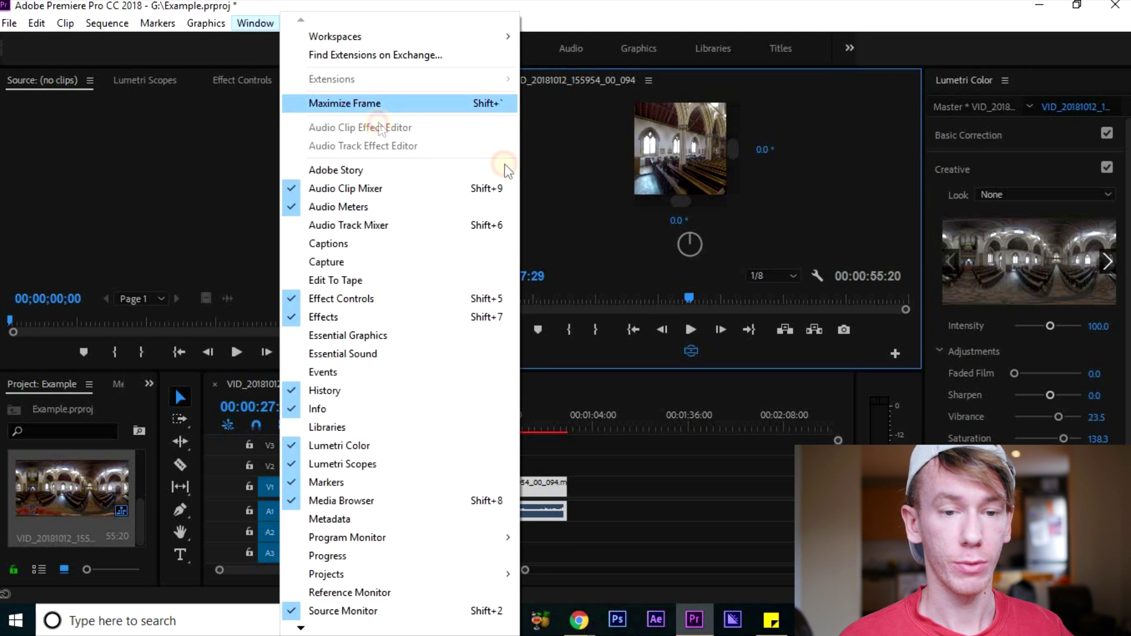
drag(566, 265, 556, 183)
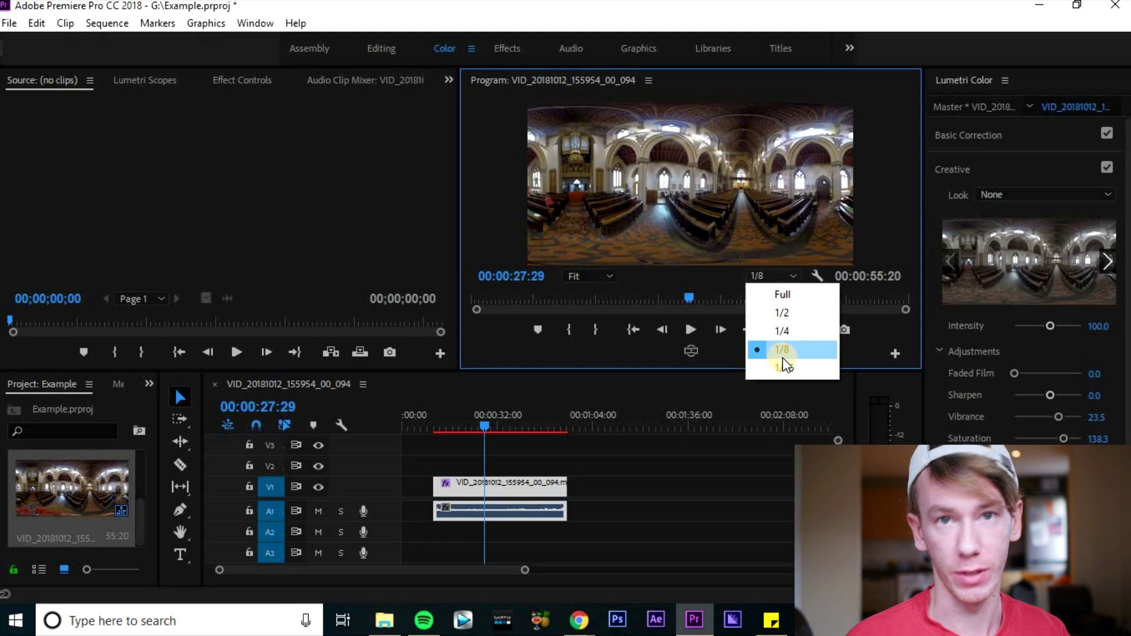
click(779, 295)
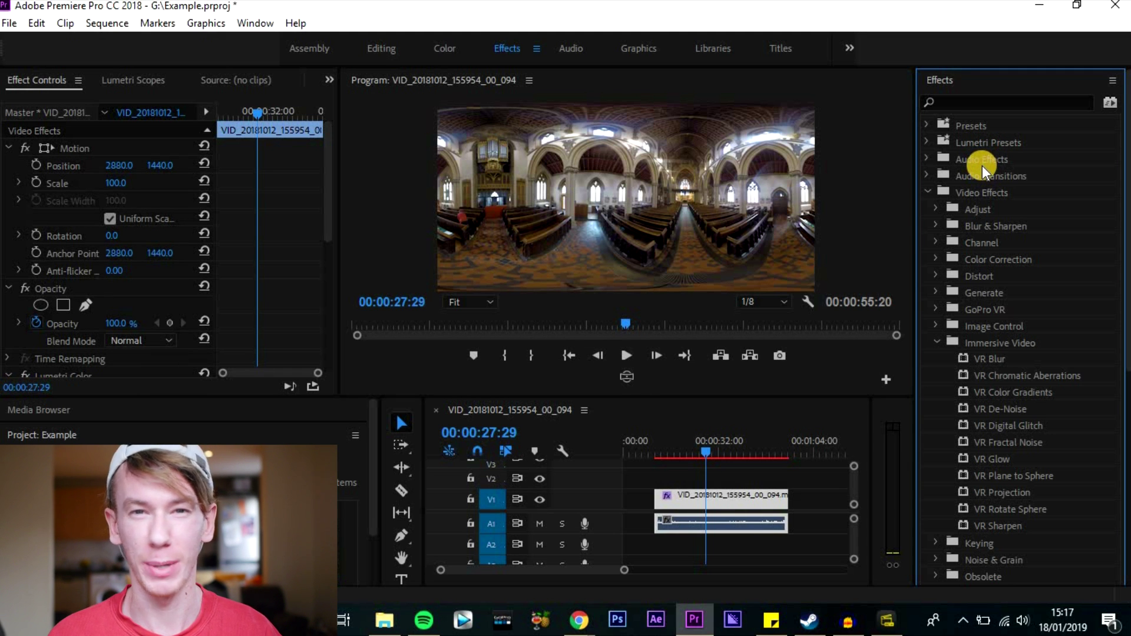
drag(1001, 509, 698, 498)
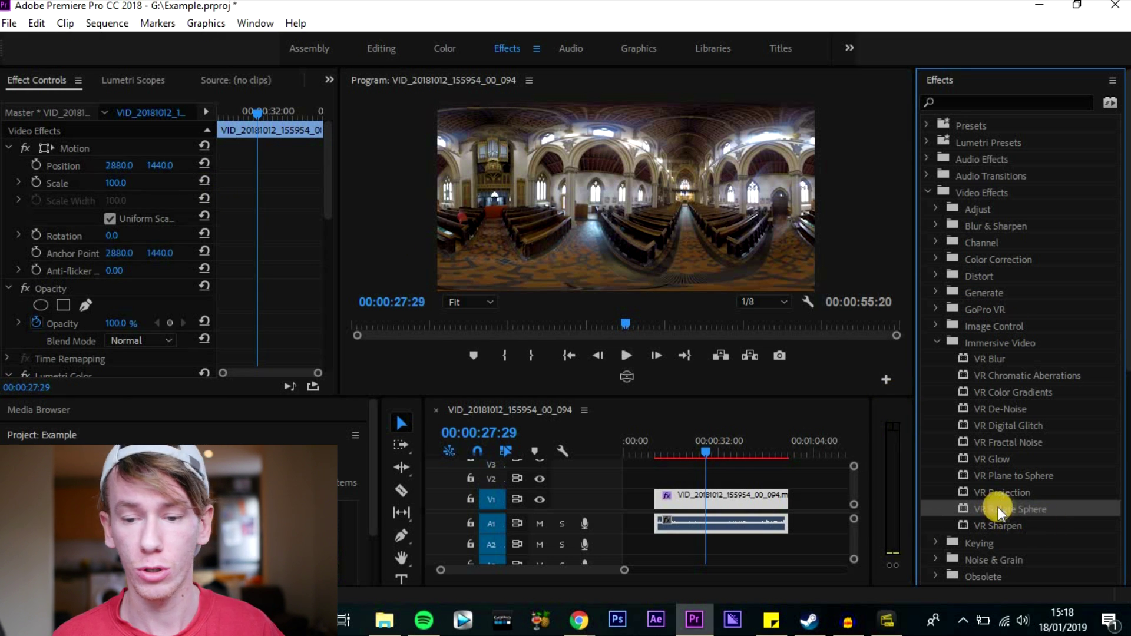
Step: Apply VR Rotate Sphere to the church clip and scrub its Pan (Y axis) value
drag(1002, 508, 684, 505)
scroll(119, 305, down, 3)
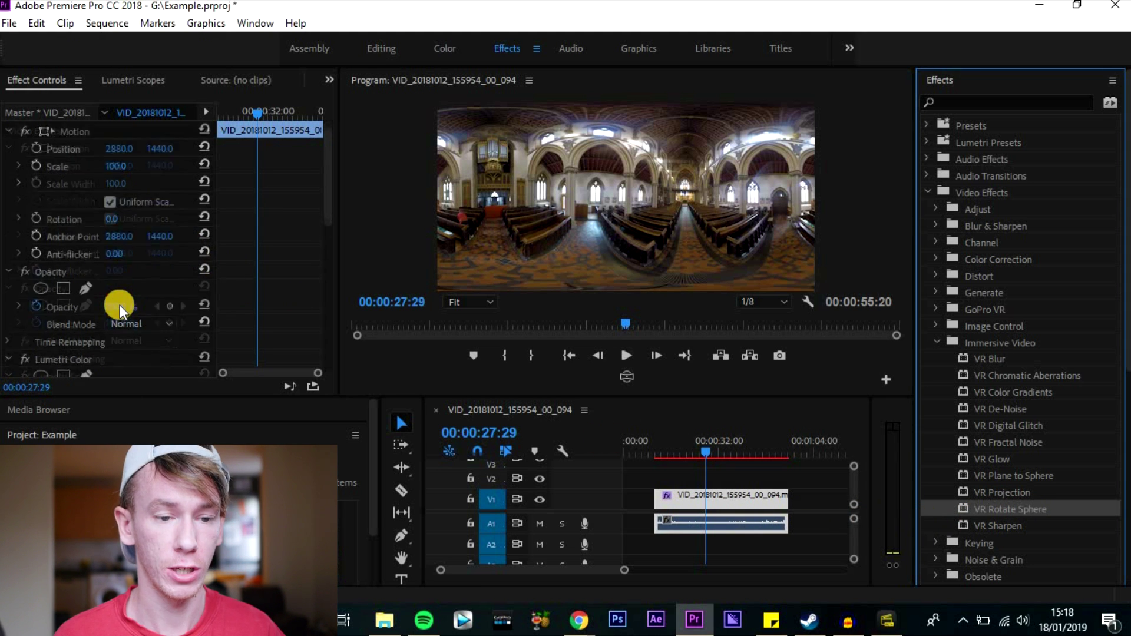
scroll(119, 305, down, 5)
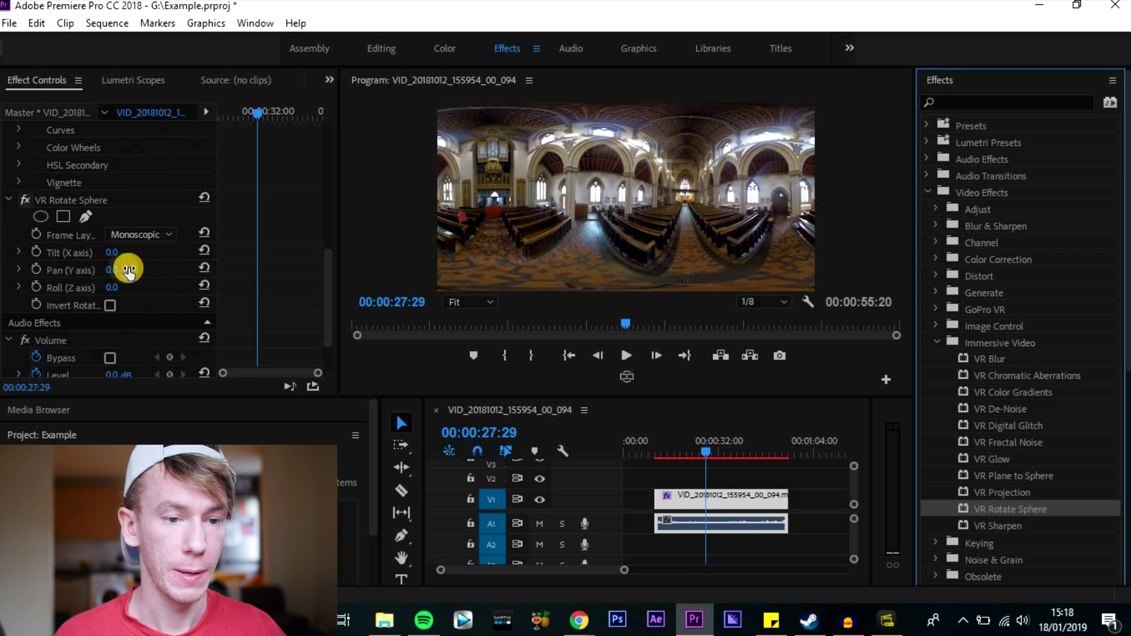
click(112, 270)
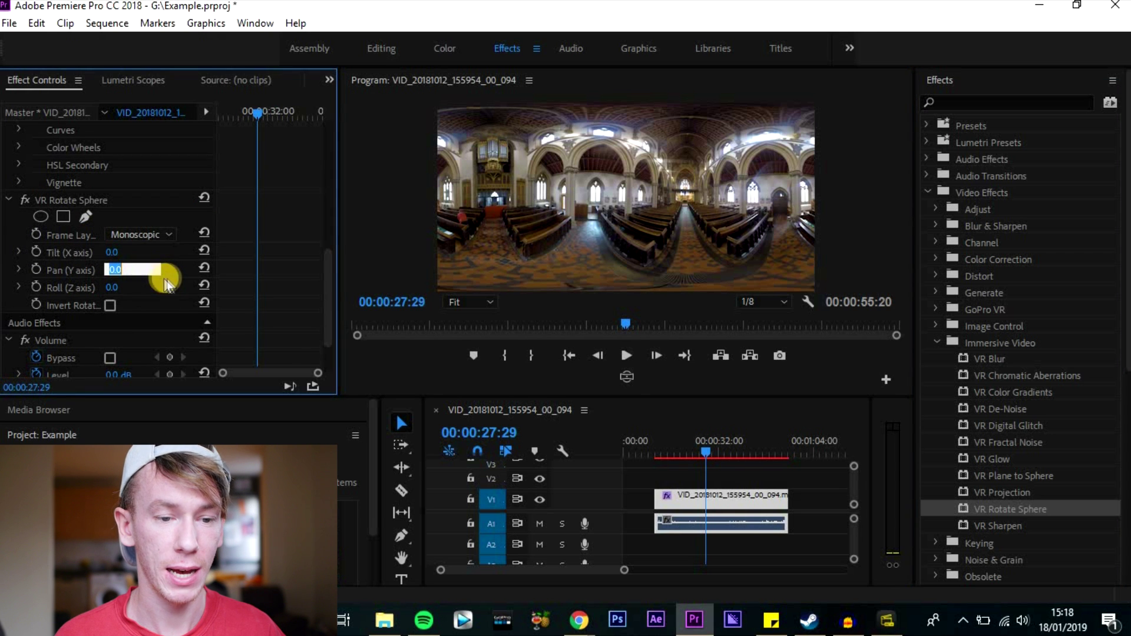
drag(132, 270, 232, 277)
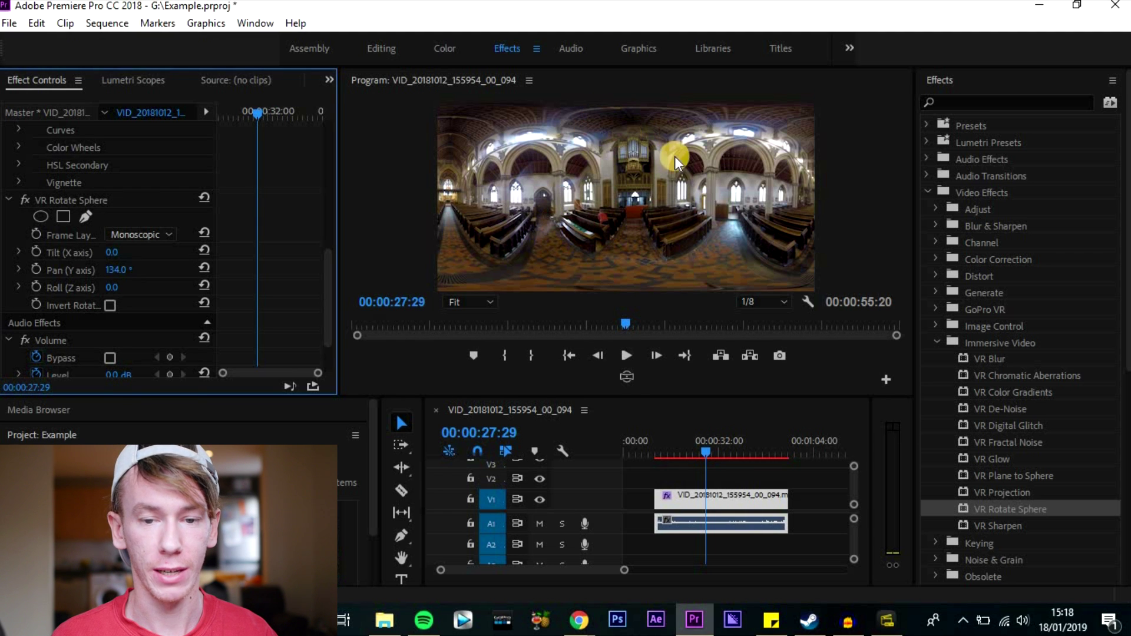
Step: Check the rotation in VR view toward the organ, then spin Pan to 300° in flat view
click(626, 376)
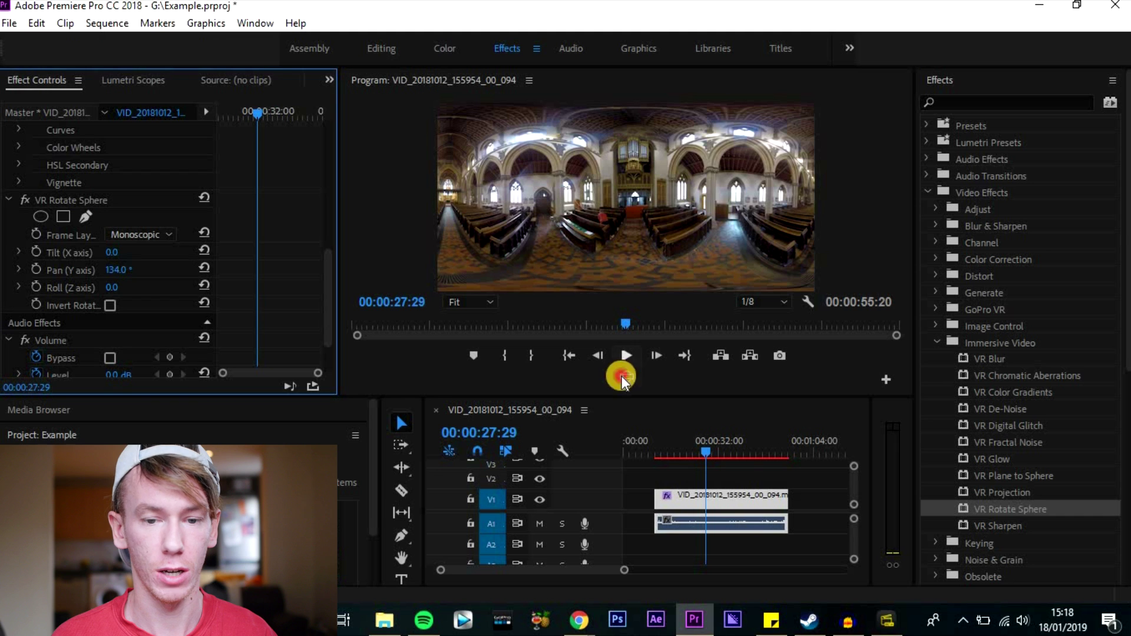
drag(586, 158, 475, 217)
click(626, 377)
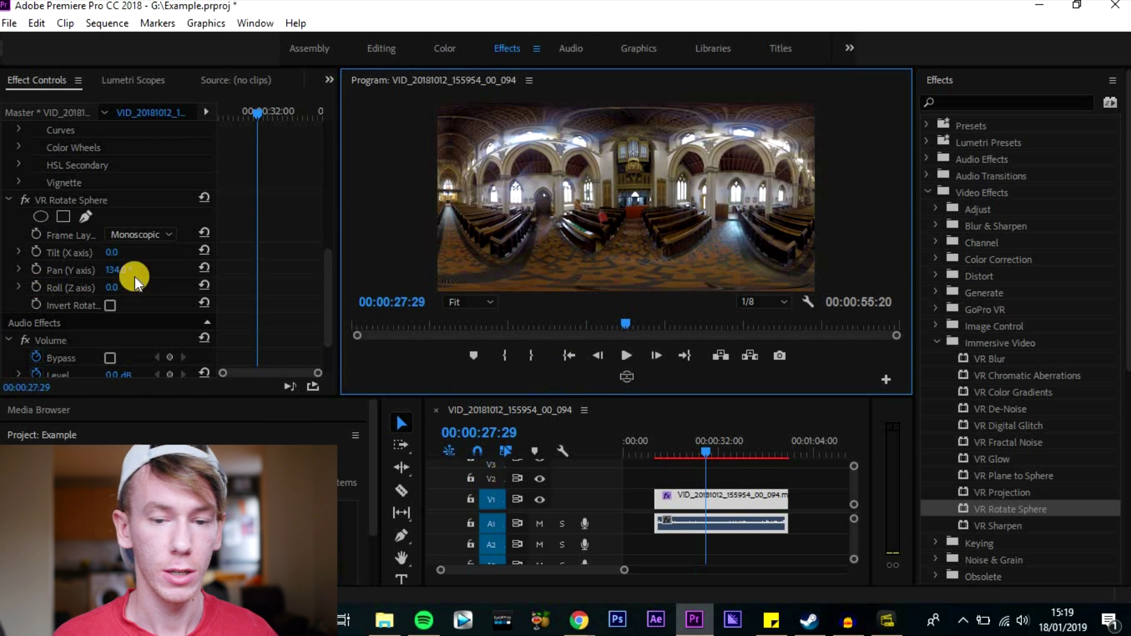
drag(185, 272, 257, 270)
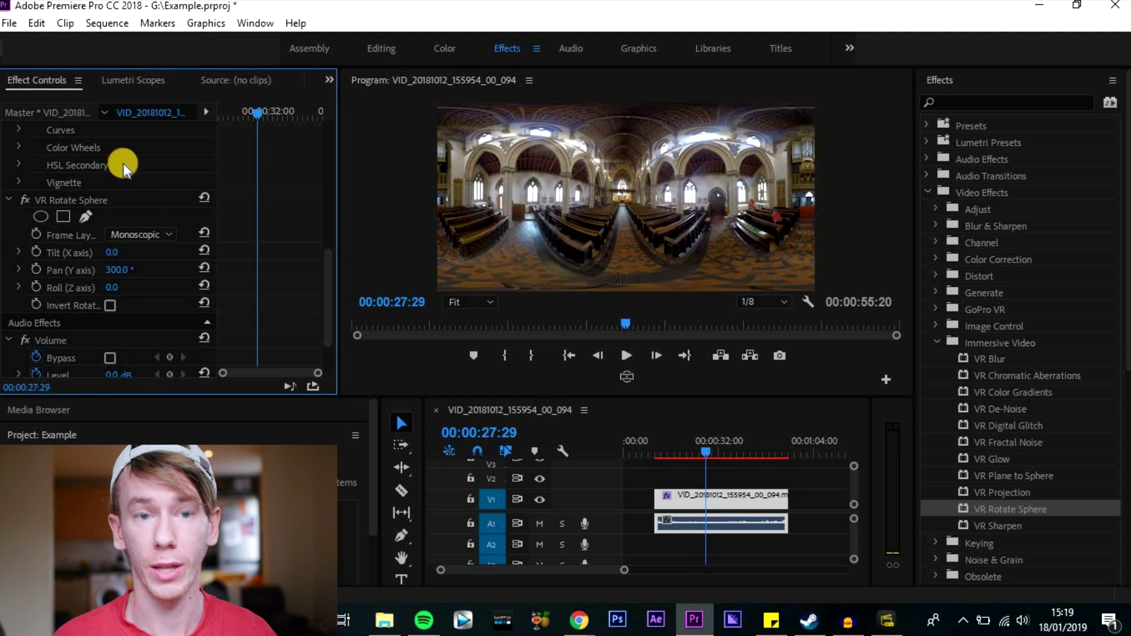
Step: Reset the church clip's rotation to Pan 134° with zero tilt, then import a camera file into the Project panel
scroll(122, 170, up, 10)
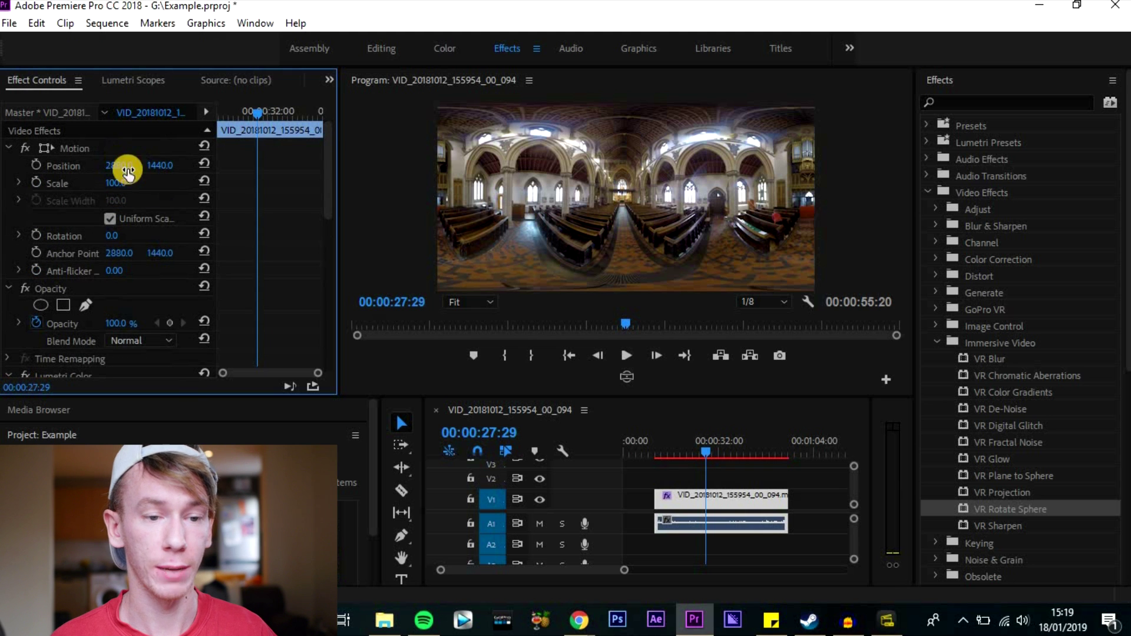
drag(127, 171, 379, 154)
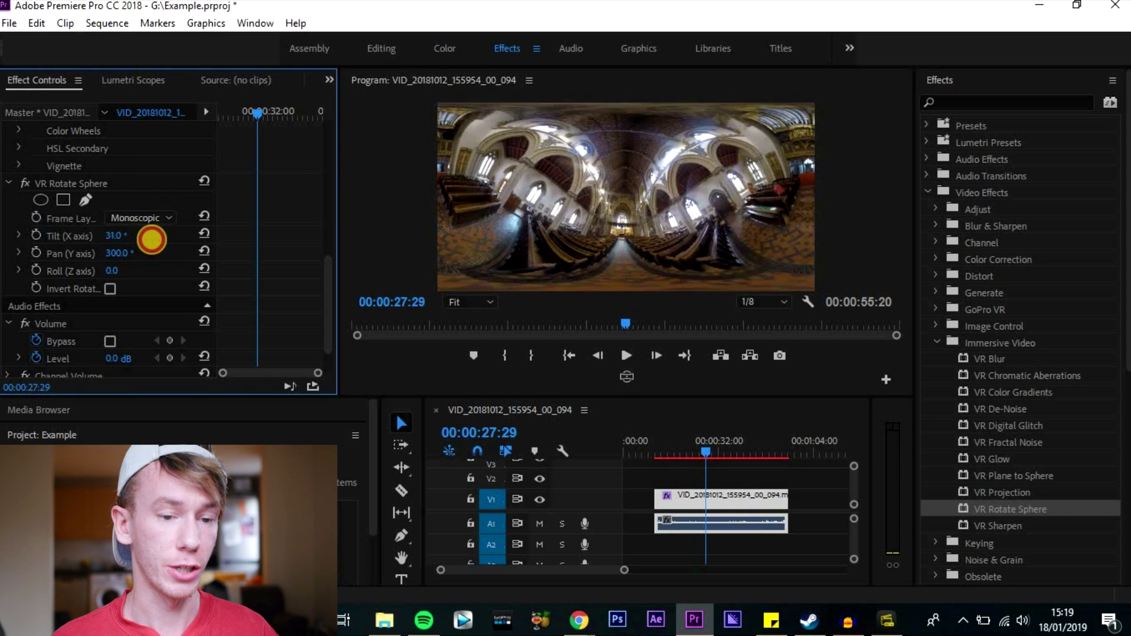
mouse_move(152, 239)
mouse_down()
mouse_move(111, 246)
mouse_move(126, 248)
mouse_move(118, 273)
mouse_move(131, 240)
mouse_up()
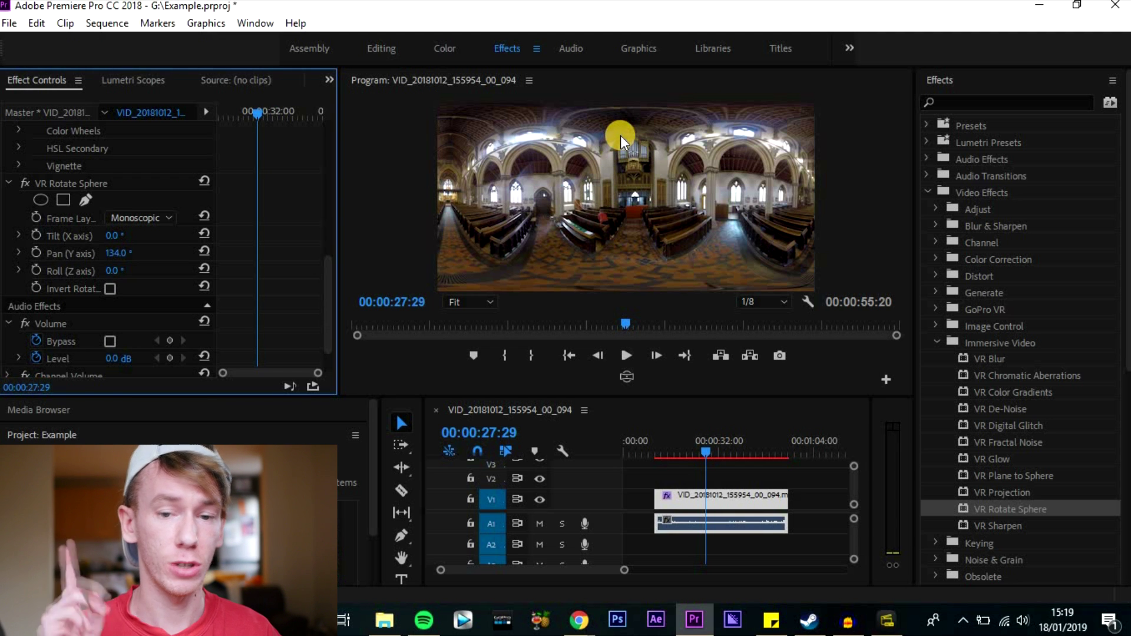
click(384, 620)
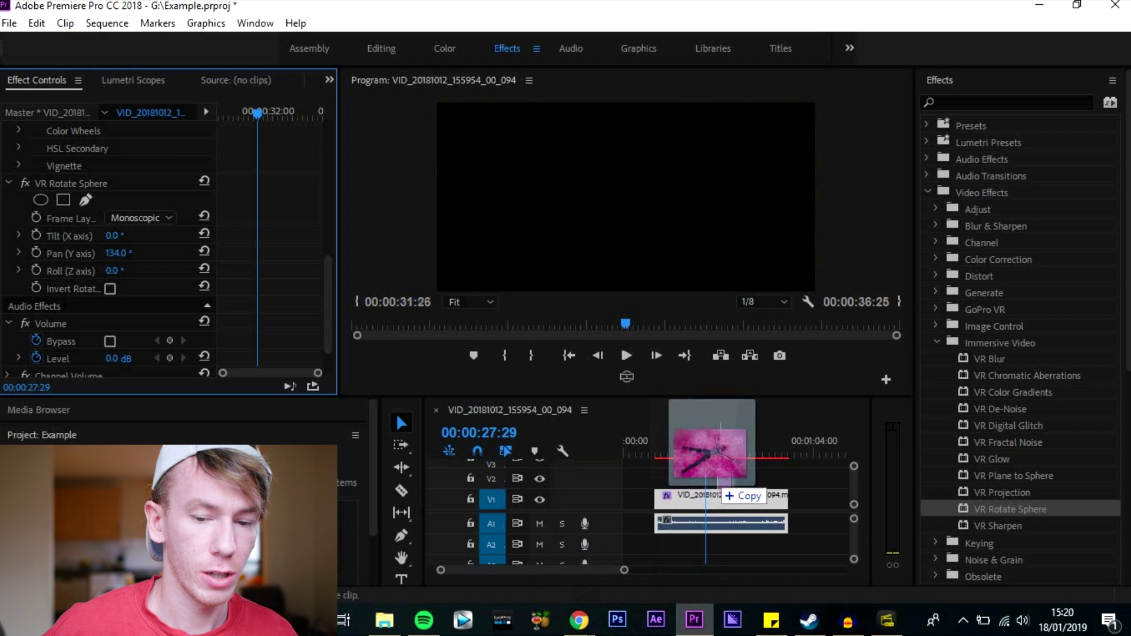
drag(720, 487, 341, 541)
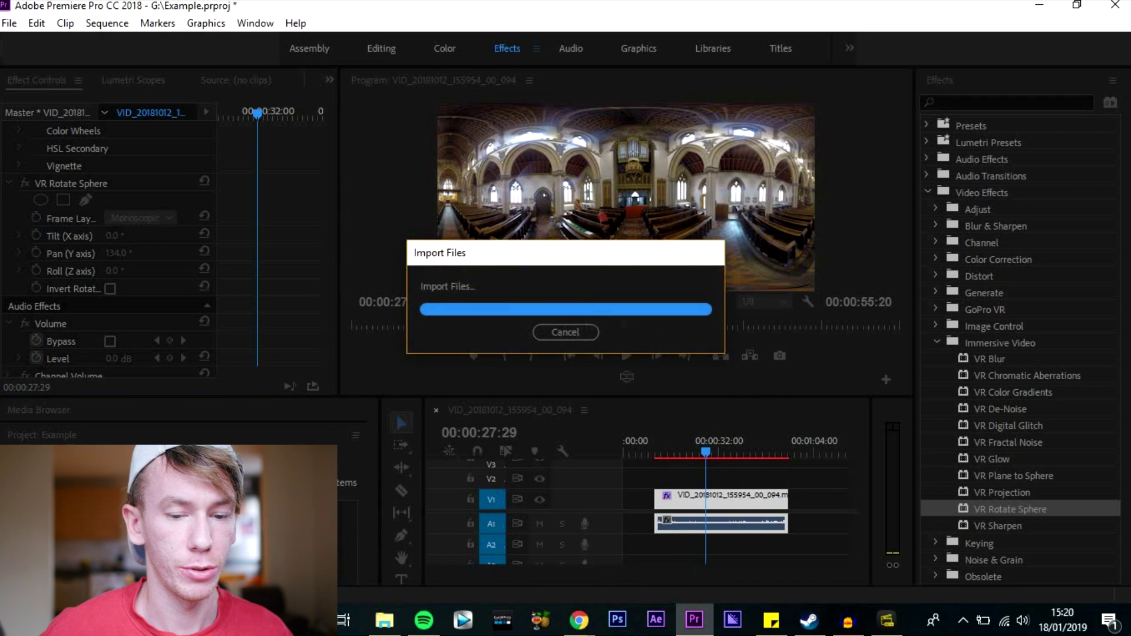
Step: Place the imported pink photo on track V2 above the church clip
mouse_move(340, 541)
mouse_down()
mouse_move(606, 475)
mouse_move(626, 489)
mouse_move(353, 531)
mouse_up()
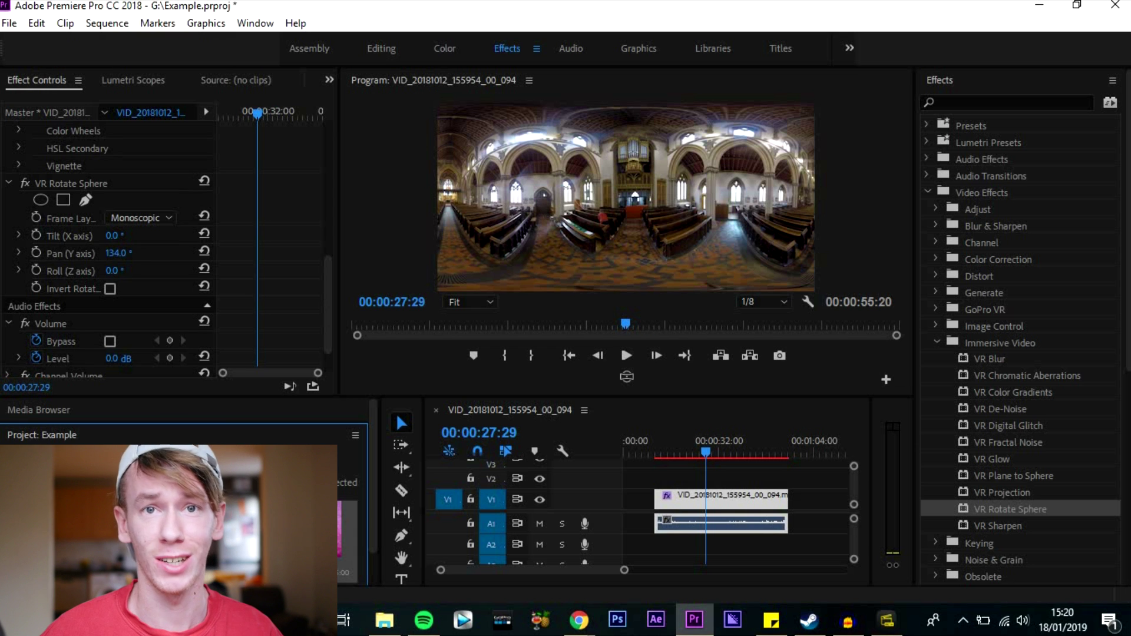
drag(360, 537, 621, 210)
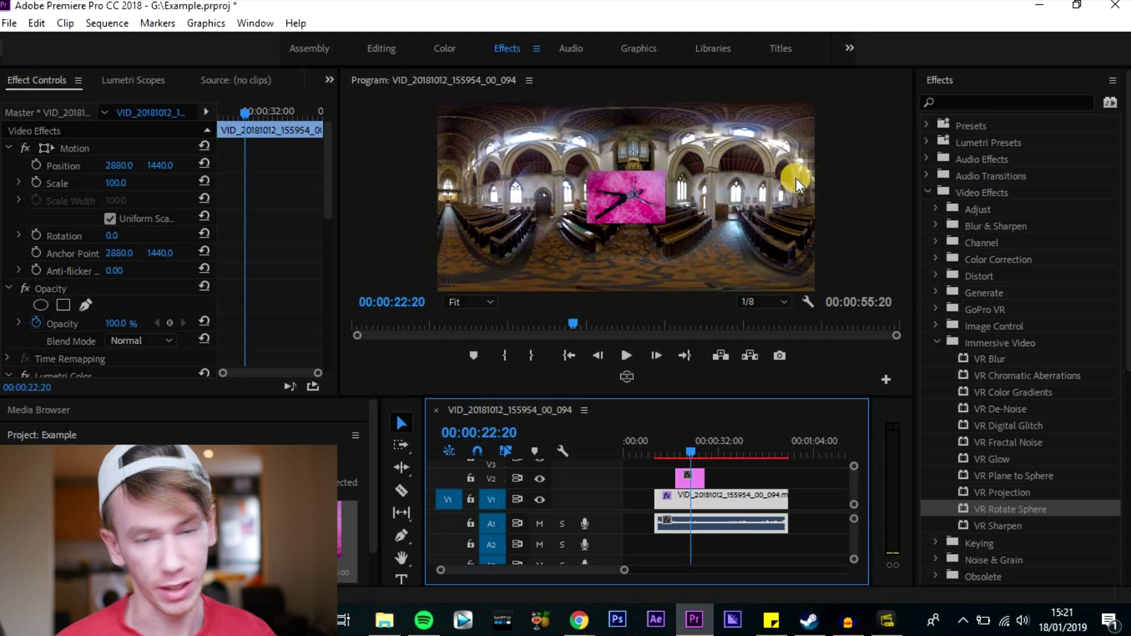
Step: Set the pink photo's Position to 2880, 2031, lowering it toward the pews
click(629, 380)
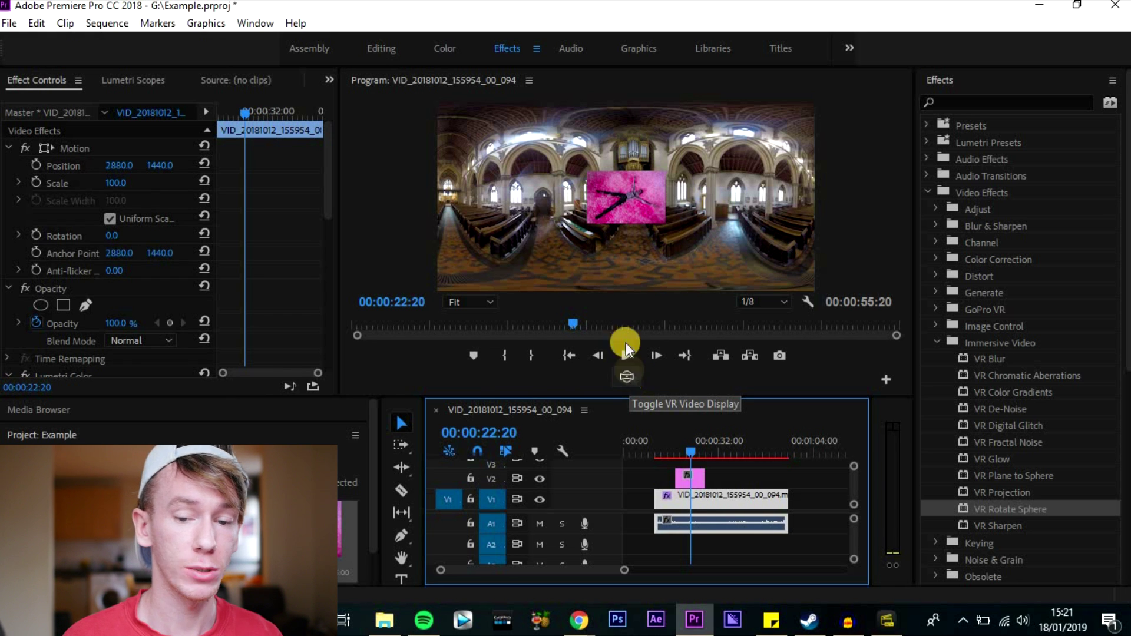
drag(636, 164, 654, 115)
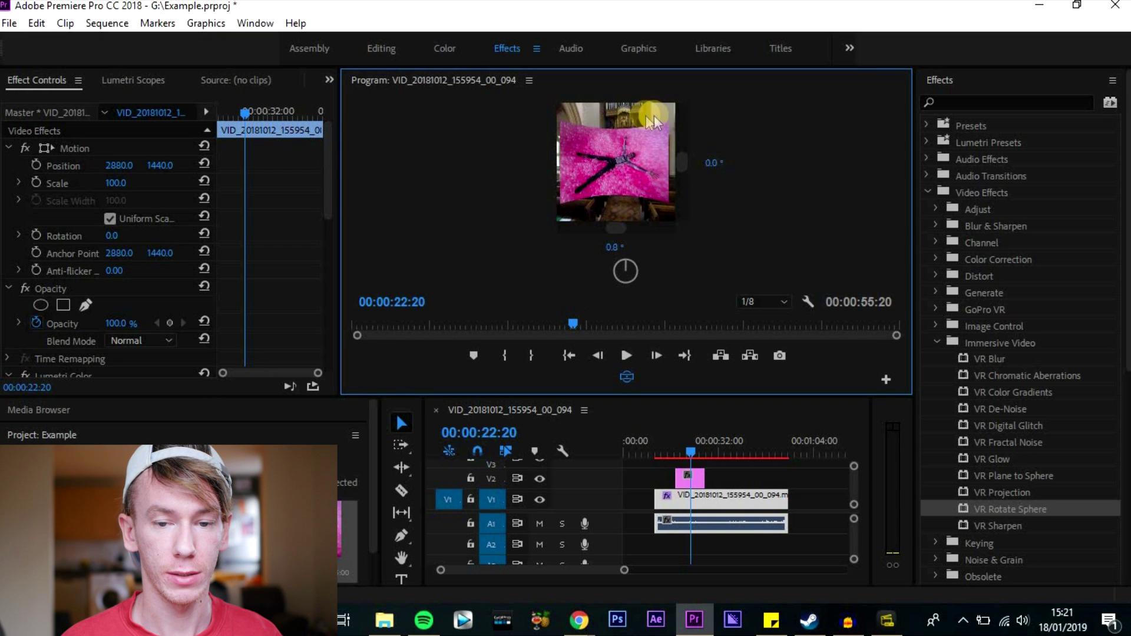
click(626, 376)
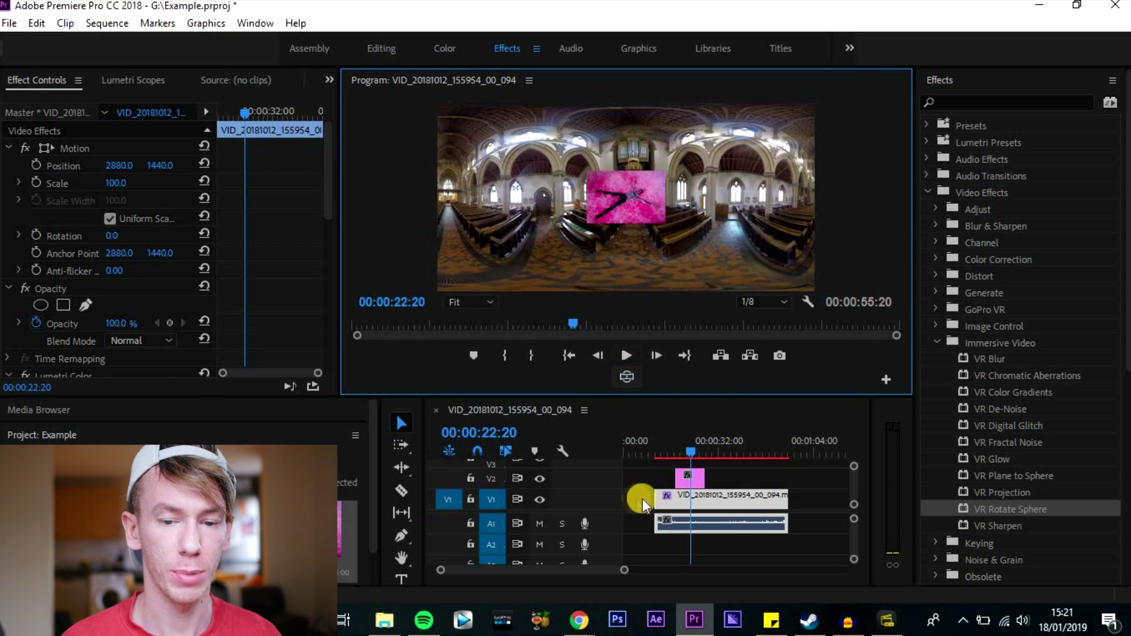
click(670, 468)
click(683, 477)
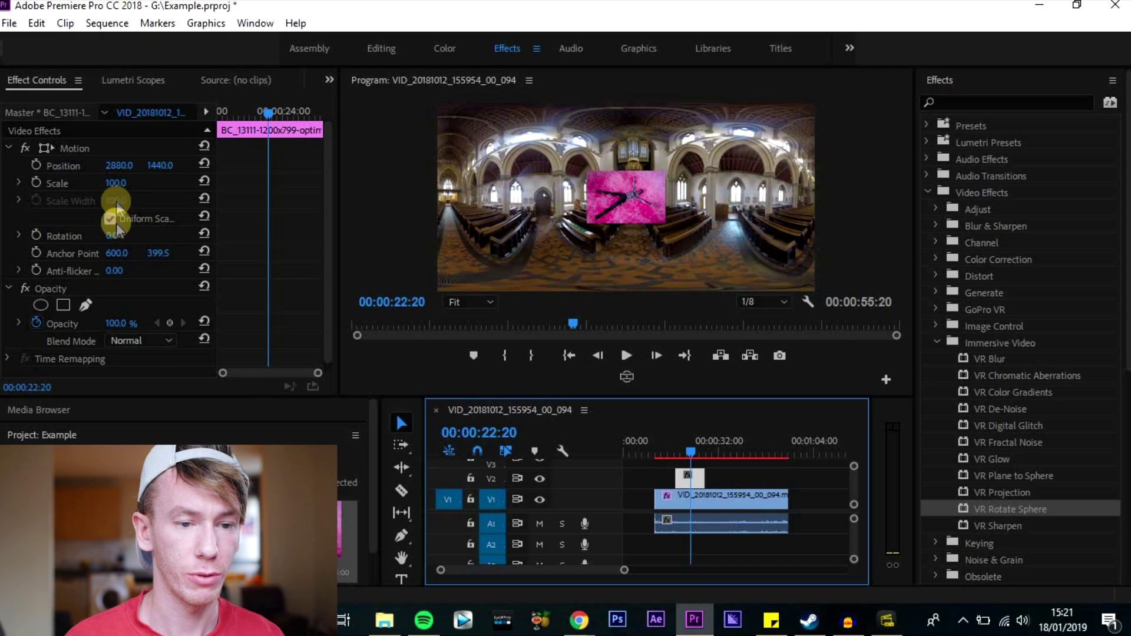
drag(177, 167, 127, 180)
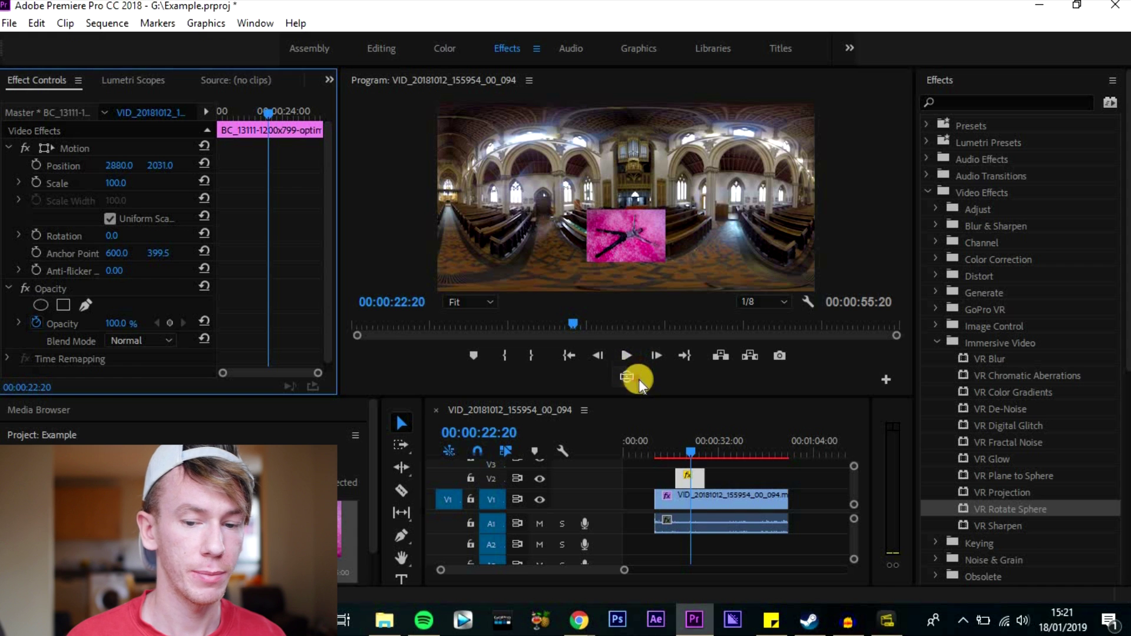
Step: Look around the 360° VR preview to check the lowered photo in the church
click(627, 377)
drag(633, 177, 632, 139)
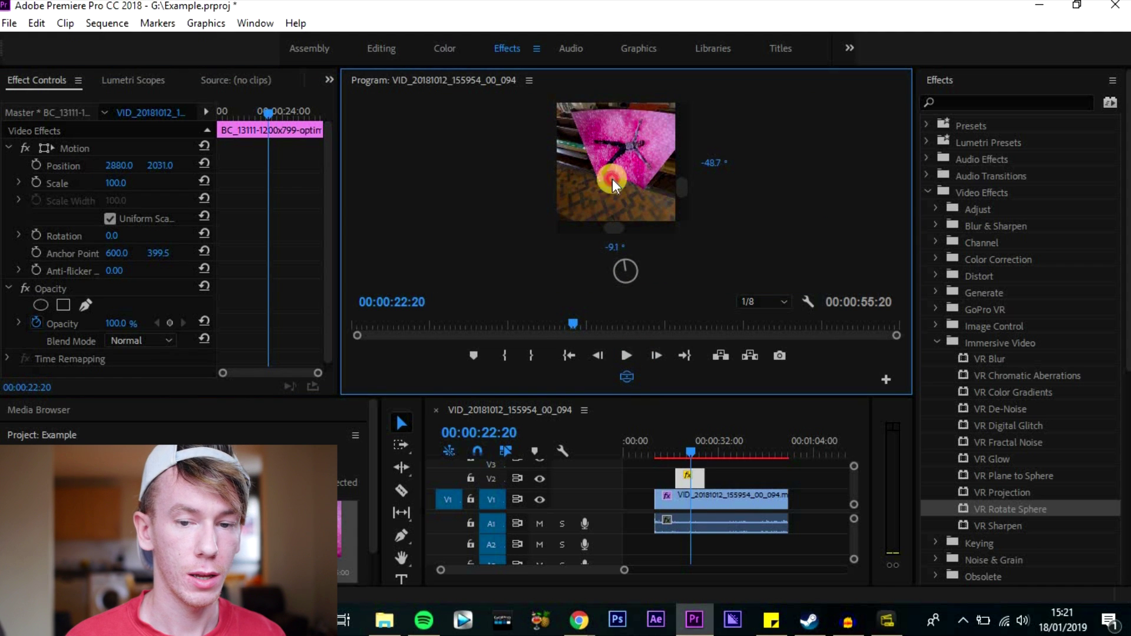
mouse_move(613, 179)
mouse_down()
mouse_move(627, 197)
mouse_move(592, 136)
mouse_move(605, 164)
mouse_move(595, 174)
mouse_up()
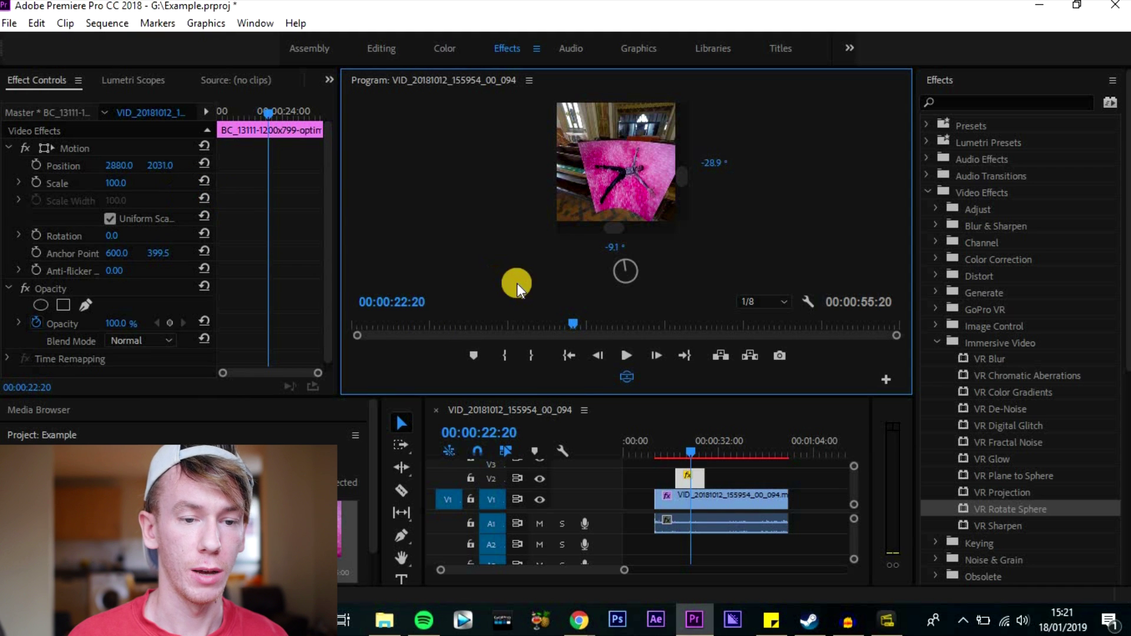
drag(576, 155, 618, 182)
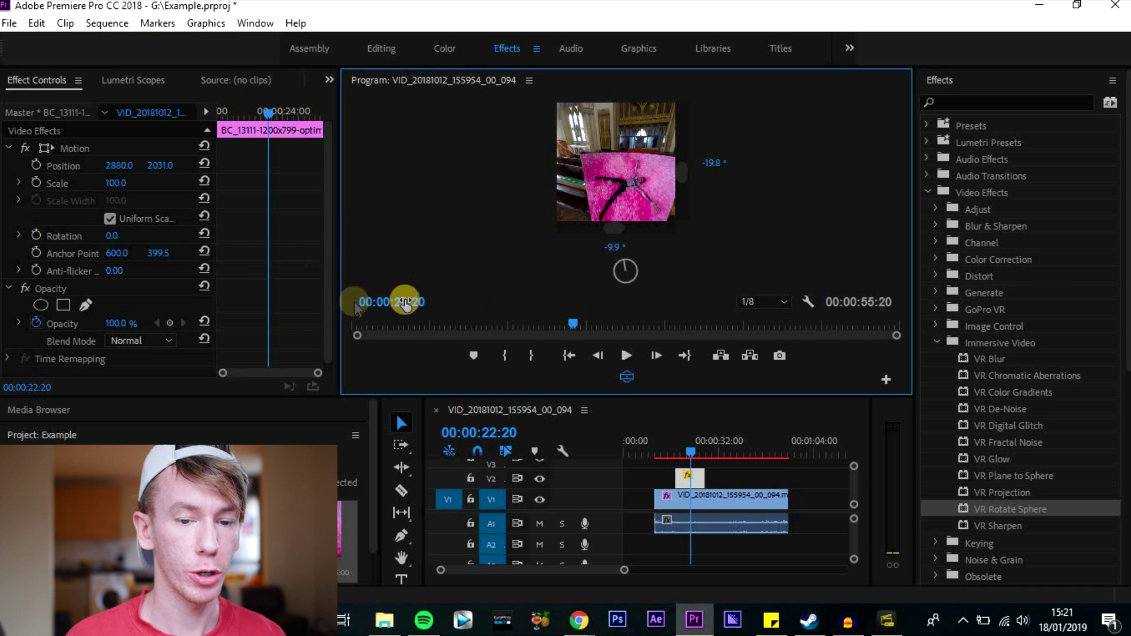
Step: Apply the Immersive Video > VR Plane to Sphere effect to the pink photo clip on V2
click(626, 380)
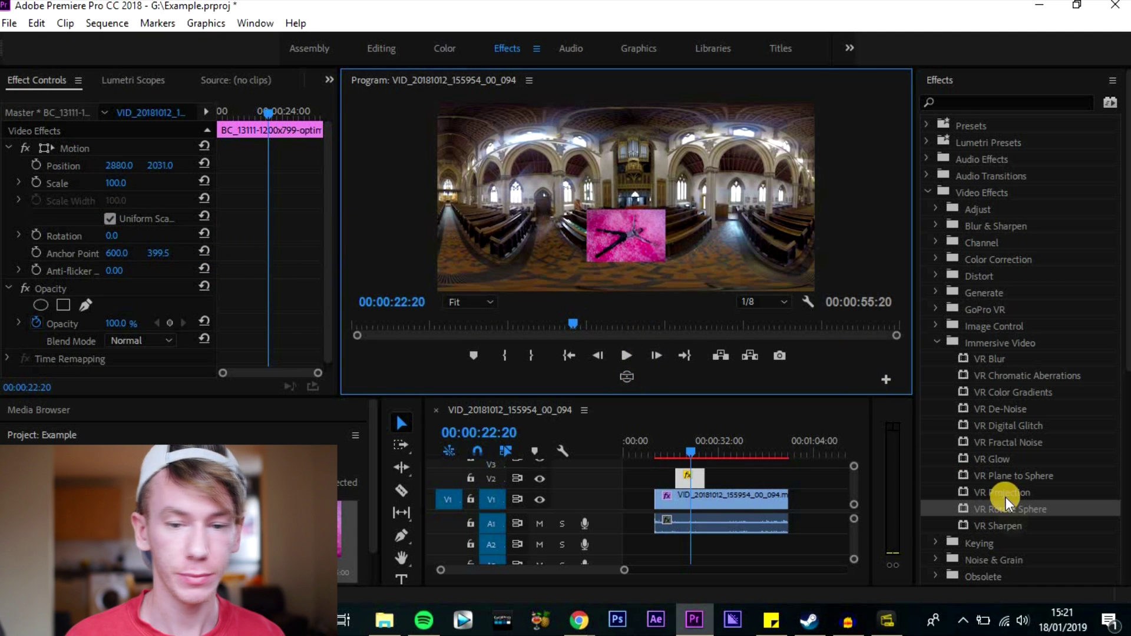
click(1005, 478)
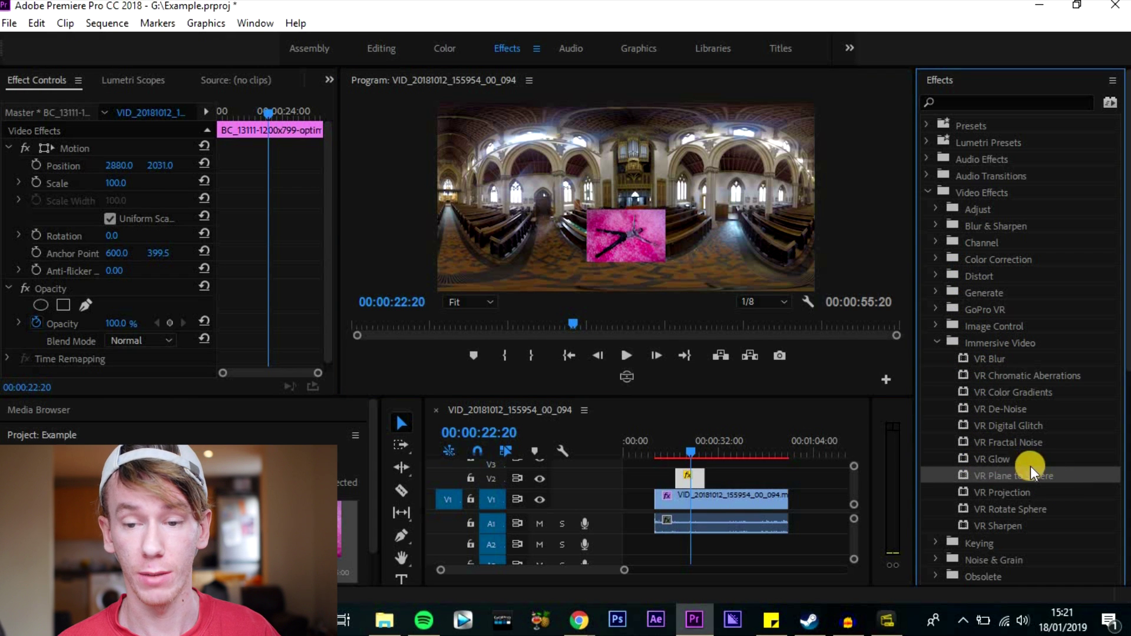
drag(1030, 473, 693, 478)
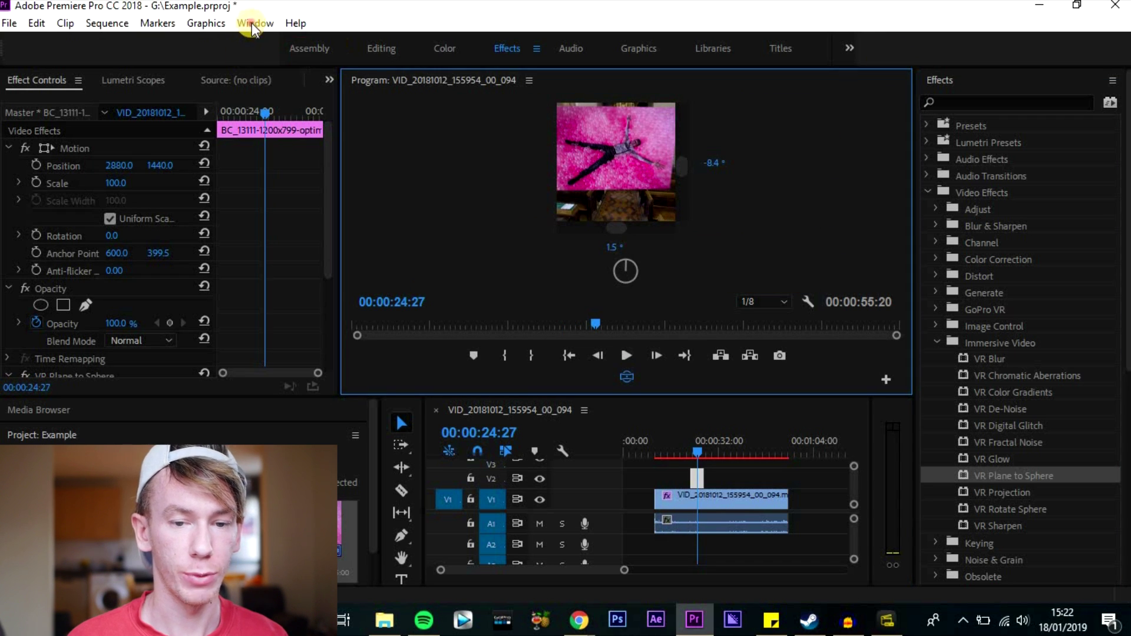
Step: Maximize the program monitor and look around the wrapped photo in full-screen 360°
click(252, 22)
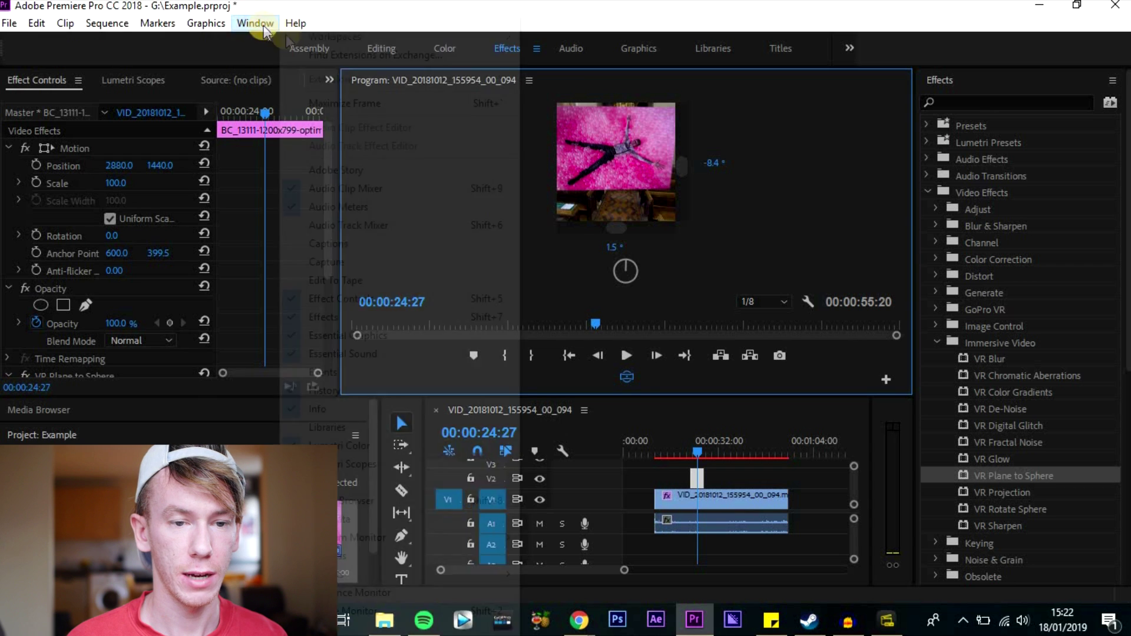
key(shift+grave)
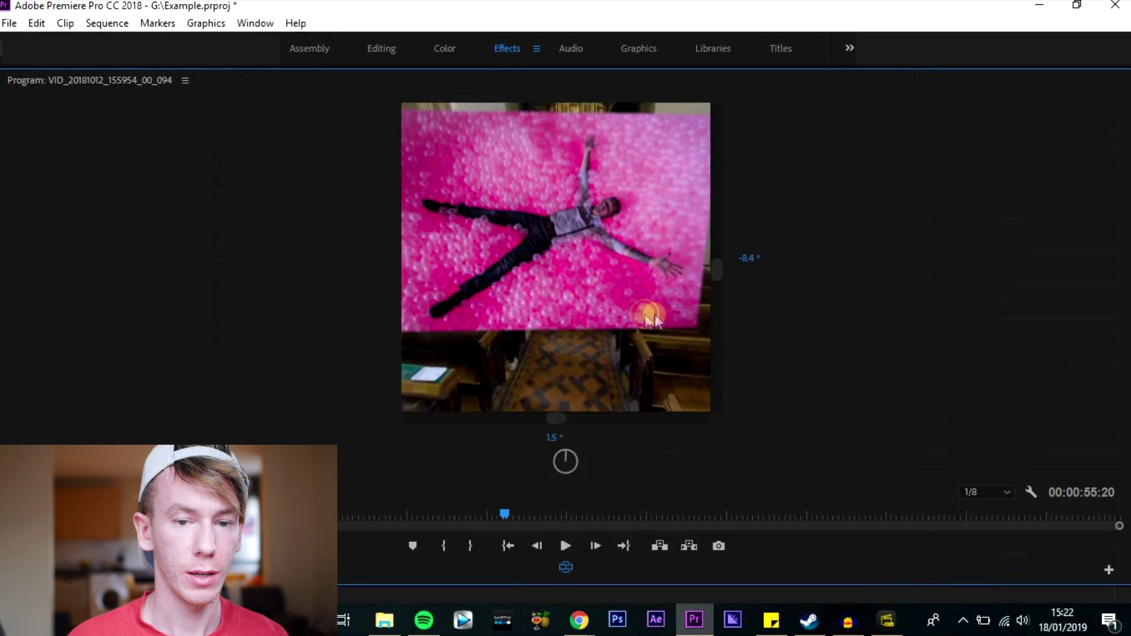
drag(634, 264, 648, 152)
drag(656, 273, 424, 324)
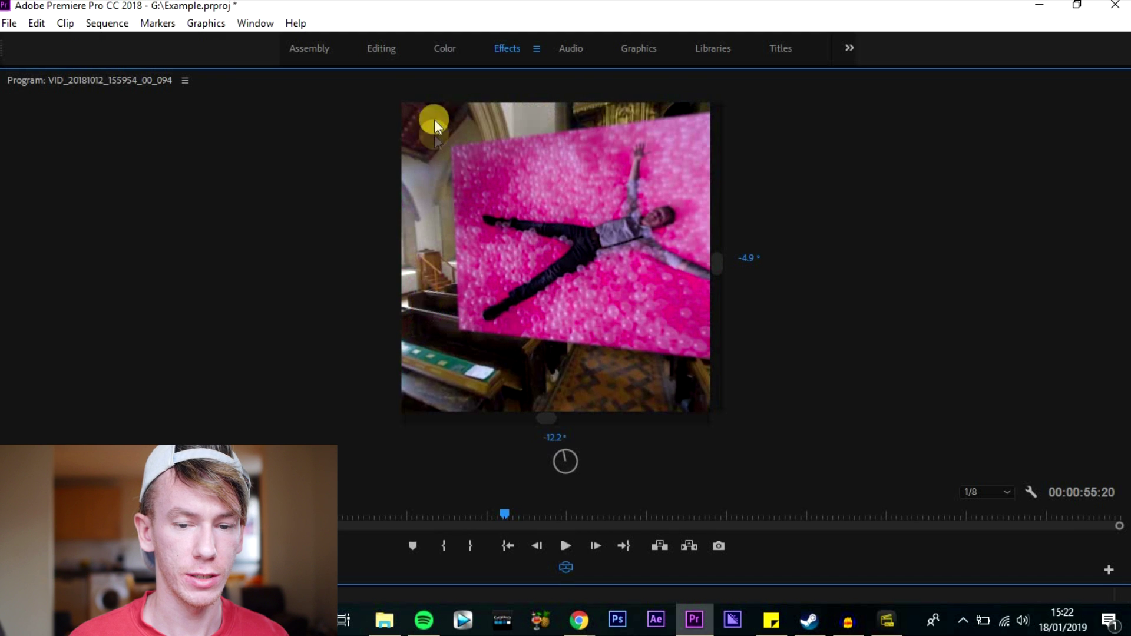
drag(588, 138, 558, 570)
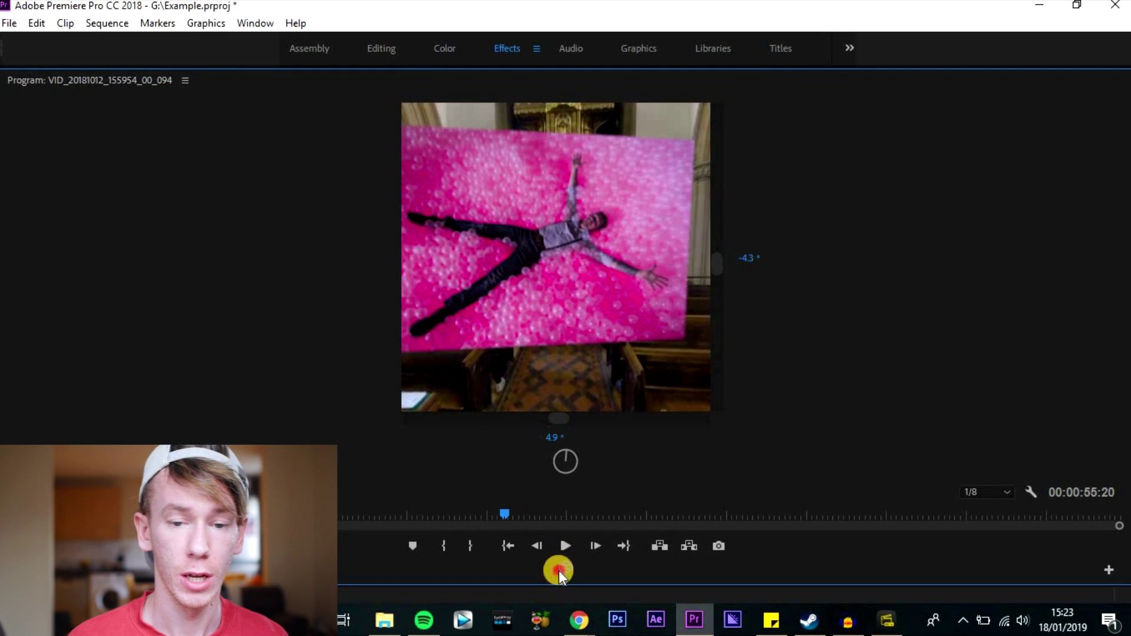
click(565, 567)
key(grave)
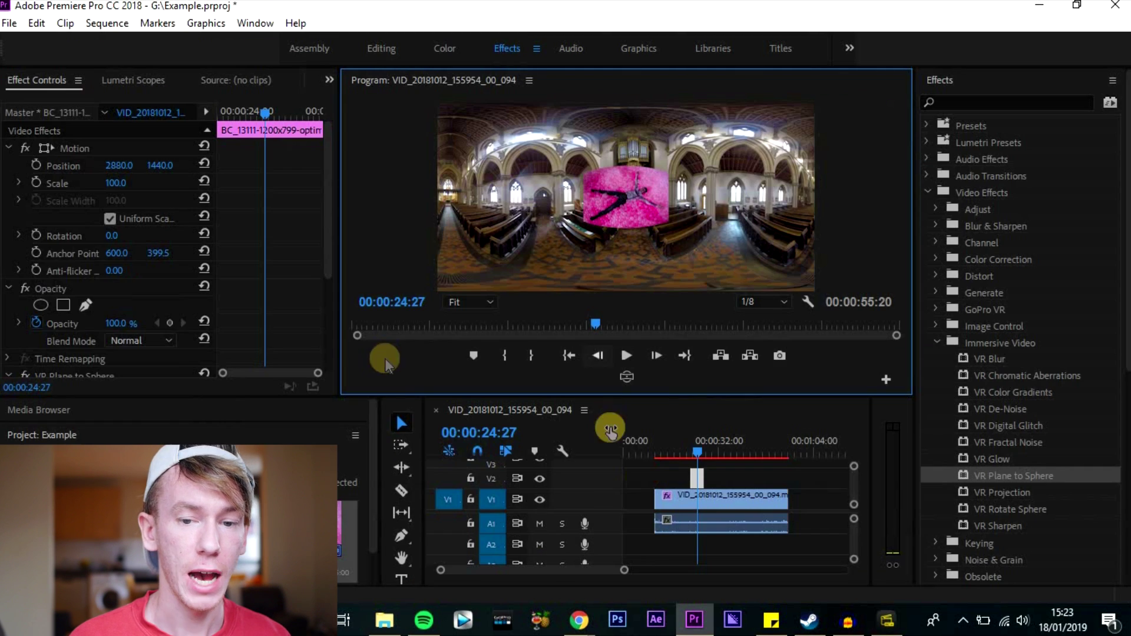
Step: Set VR Plane to Sphere Scale (Degrees) to 32.00
scroll(118, 272, down, 2)
scroll(55, 271, down, 3)
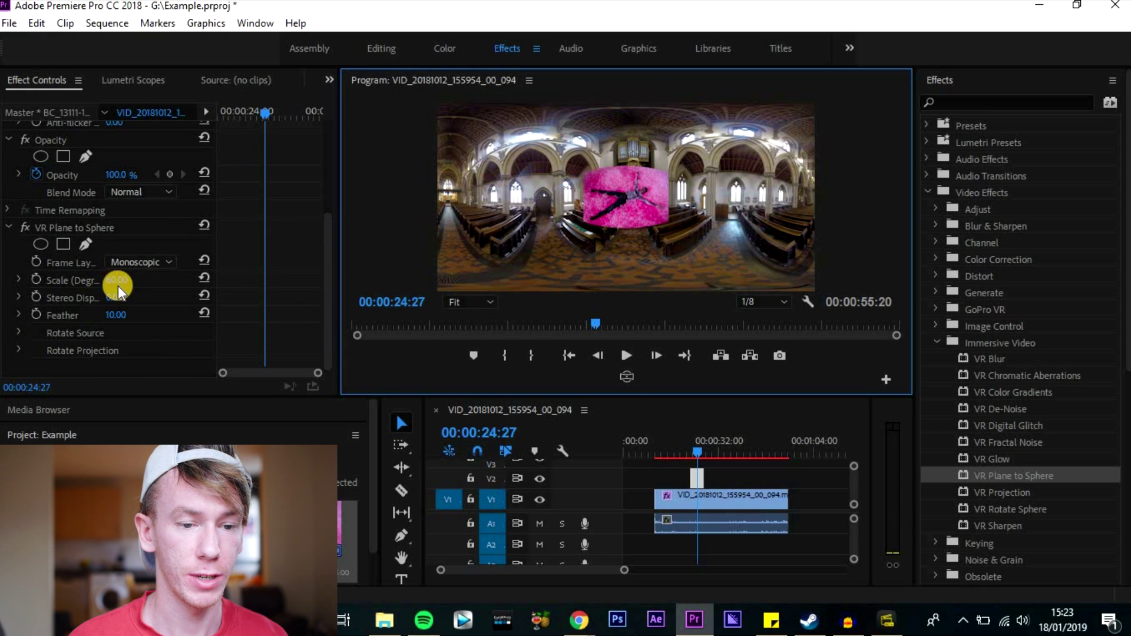
drag(122, 285, 88, 283)
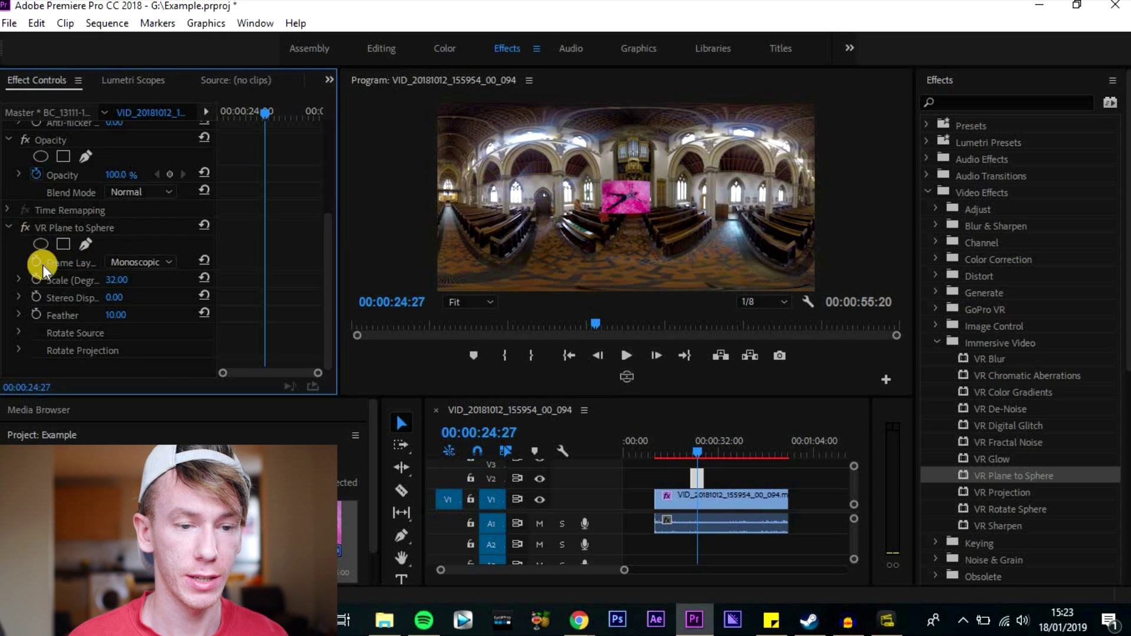
Step: Expand Rotate Source and Rotate Projection, and set the projection pan to 63°
scroll(104, 218, up, 5)
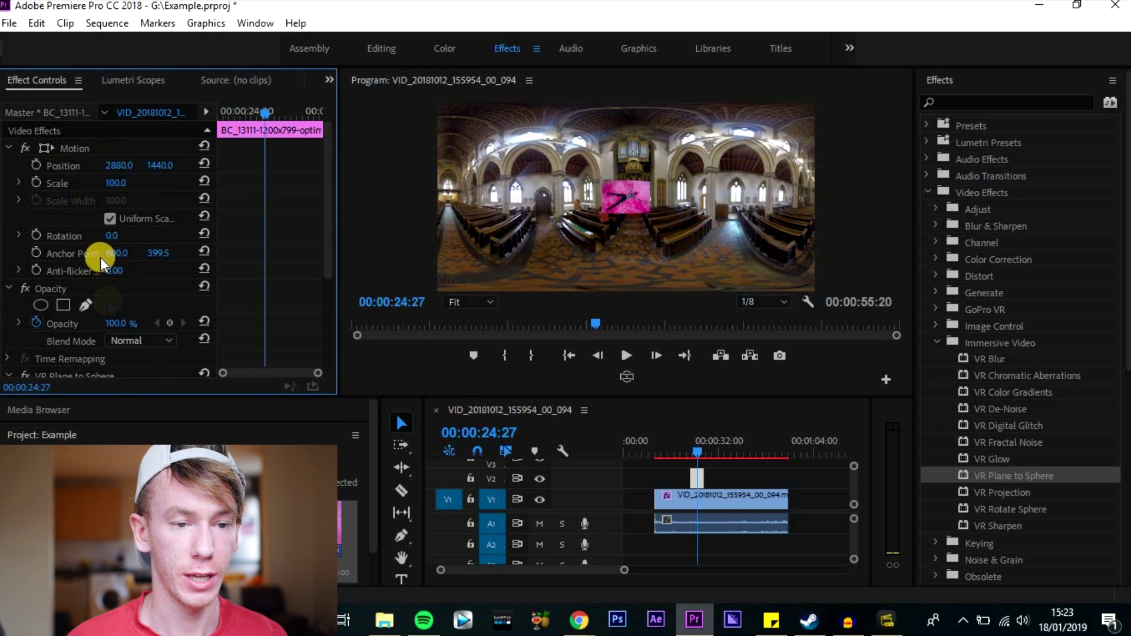
scroll(59, 265, down, 3)
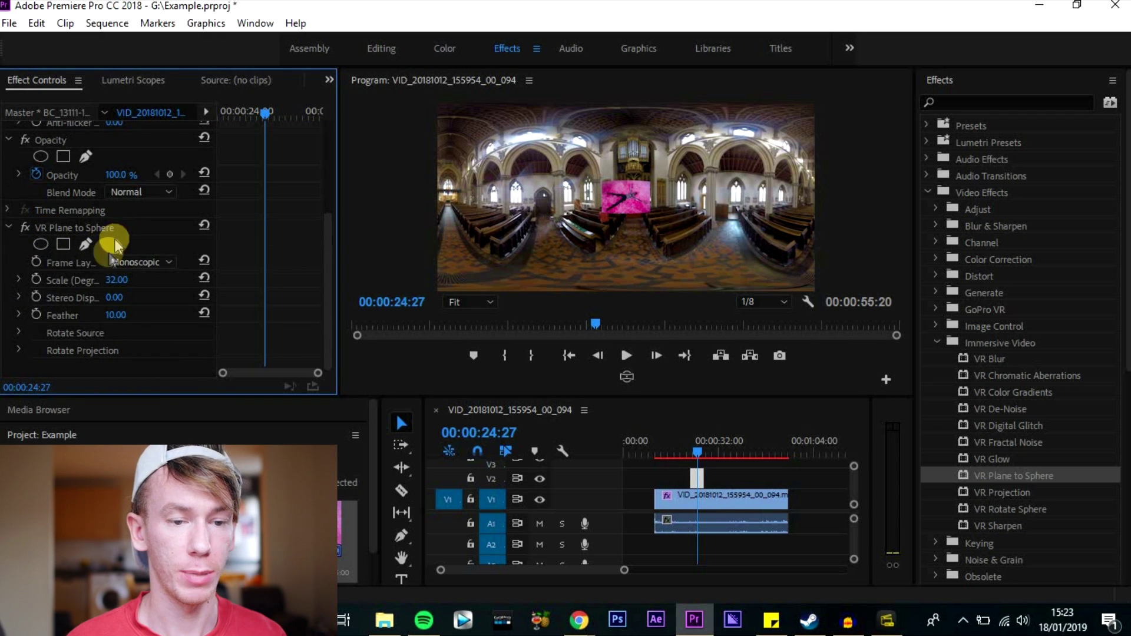
click(18, 333)
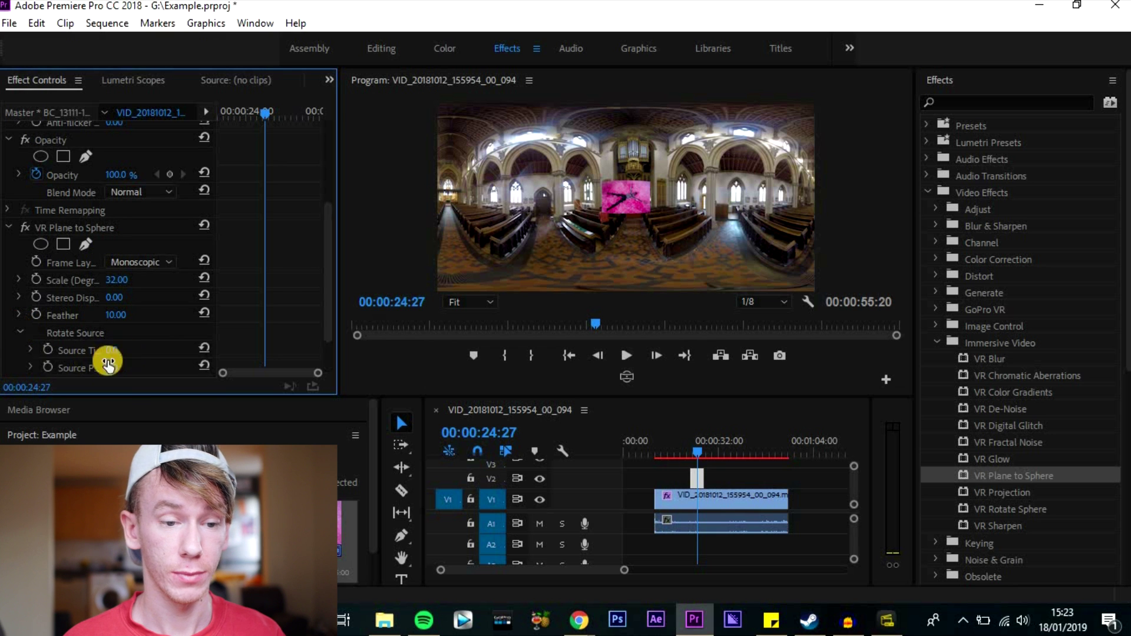
drag(131, 354, 132, 351)
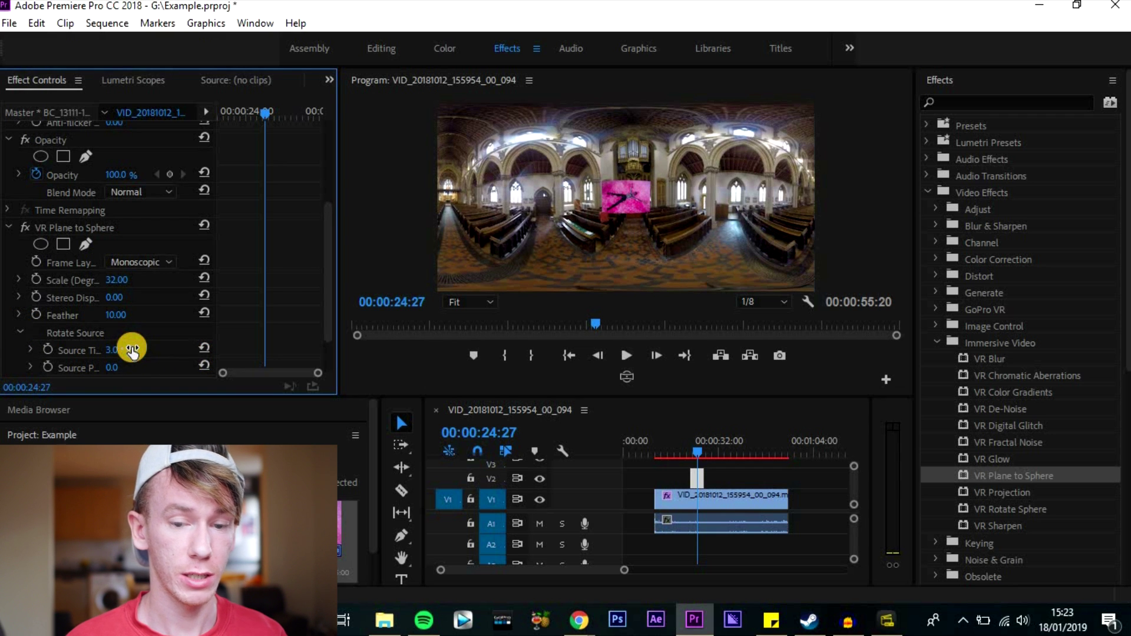
scroll(63, 350, down, 2)
click(17, 351)
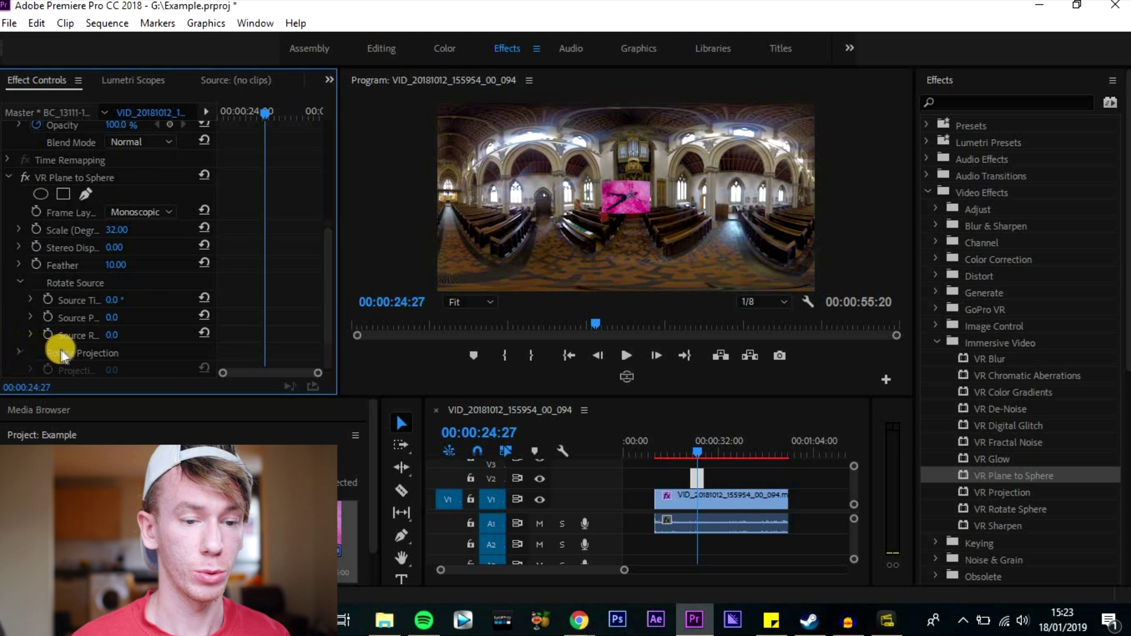
scroll(120, 334, down, 2)
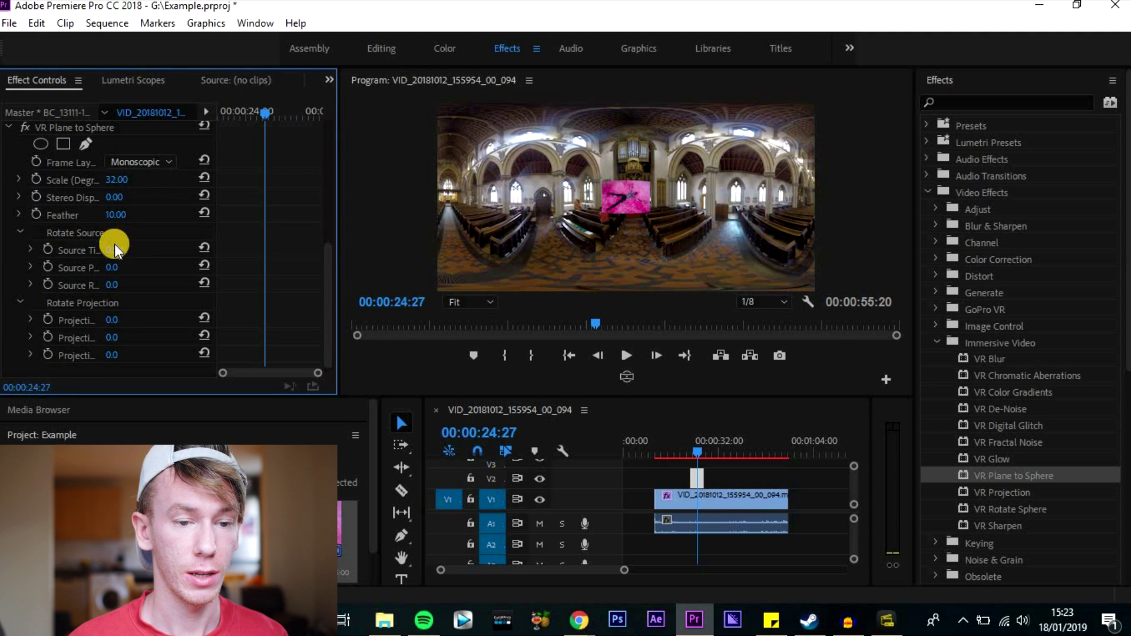
scroll(113, 246, up, 1)
scroll(113, 316, down, 1)
drag(112, 338, 162, 334)
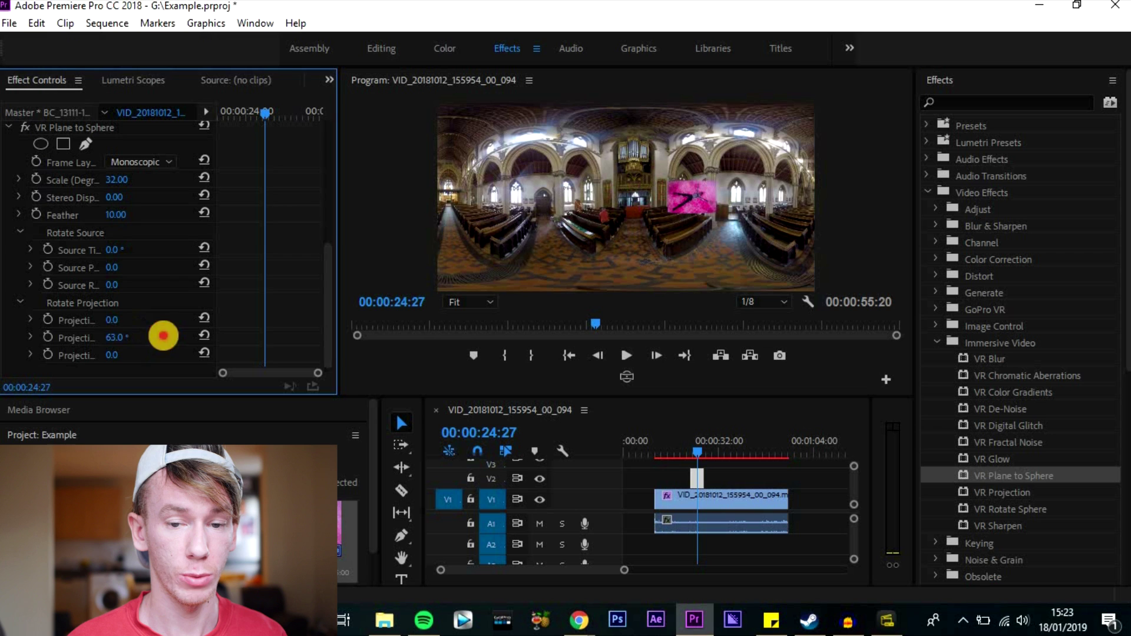
Step: Check the photo's new position right of the organ in the 360° view
click(627, 377)
drag(562, 170, 608, 156)
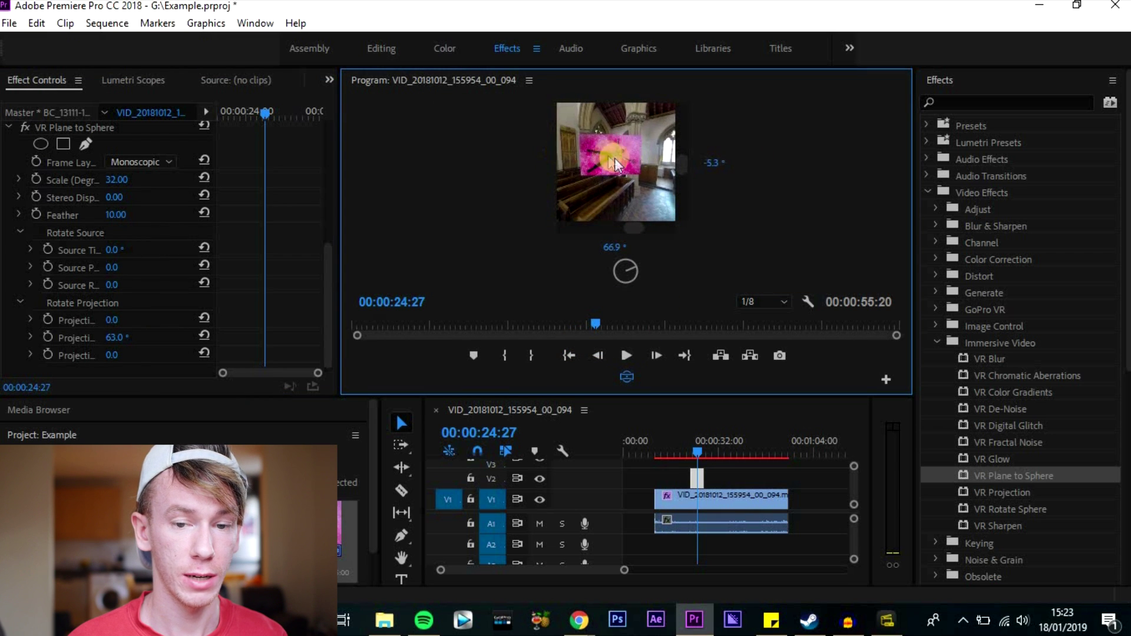
click(625, 380)
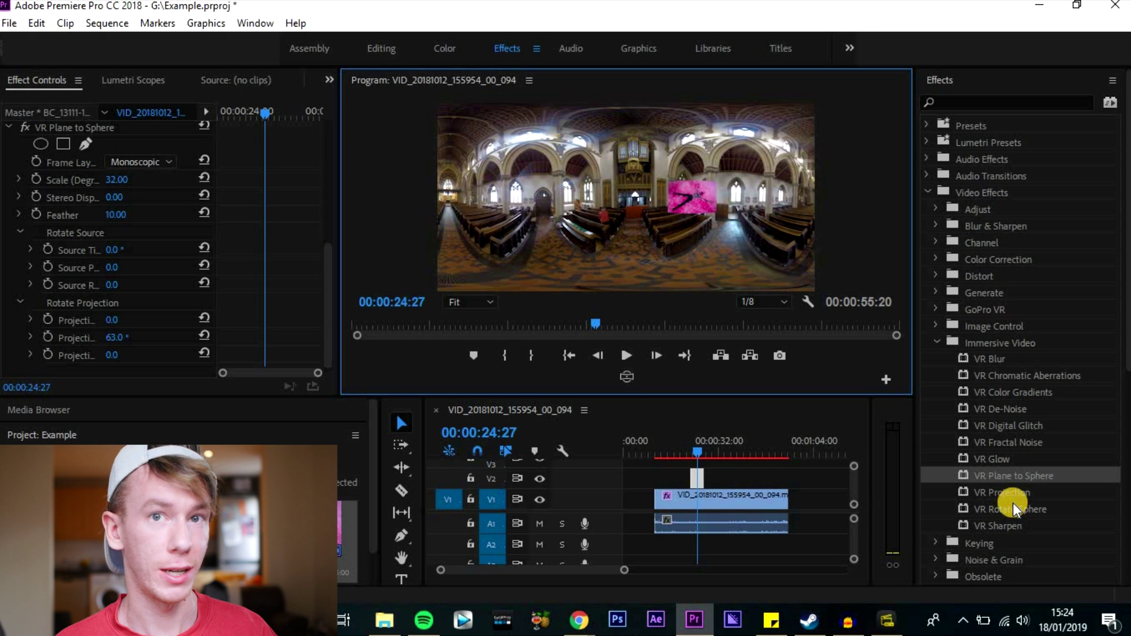
Step: Switch to File Explorer's 5.7k folder of Insta360 360 clips
click(384, 620)
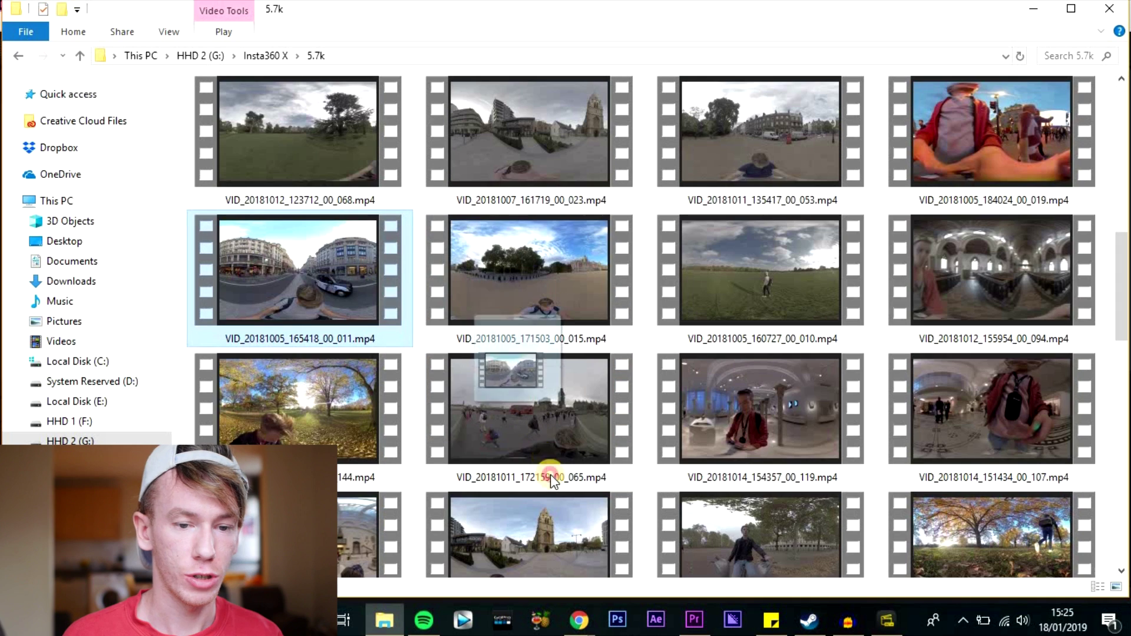
Step: Add VID_20181005_165418_00_011.mp4 to the V1 track after the church clip
drag(550, 475, 772, 497)
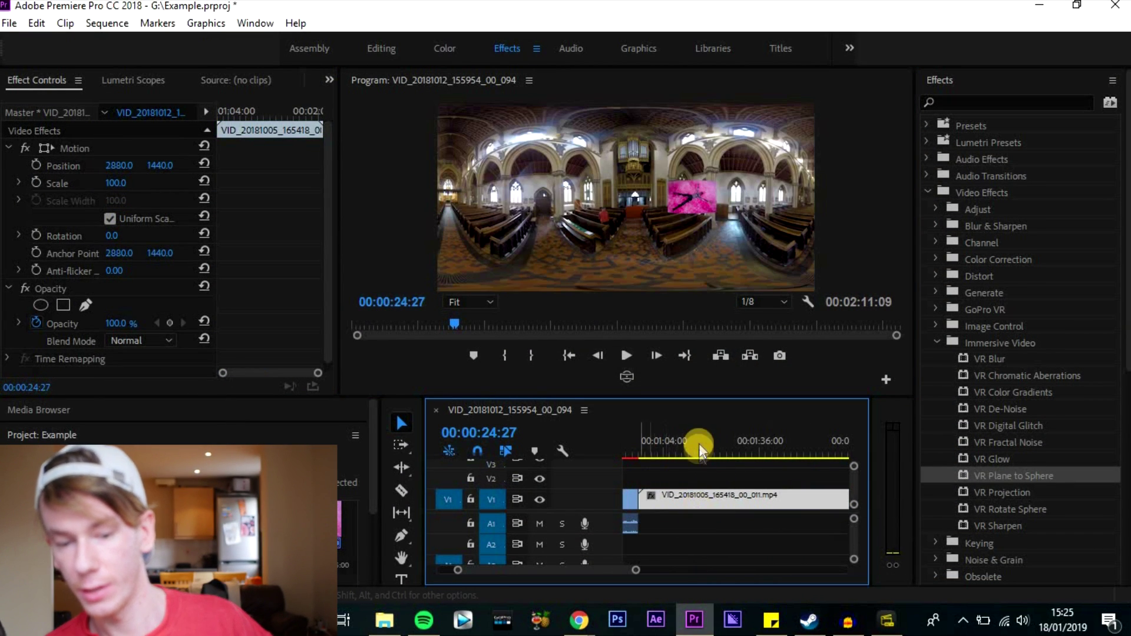
Step: Open Video Transitions > Immersive Video and drag VR Iris Wipe onto the cut between clips
click(698, 444)
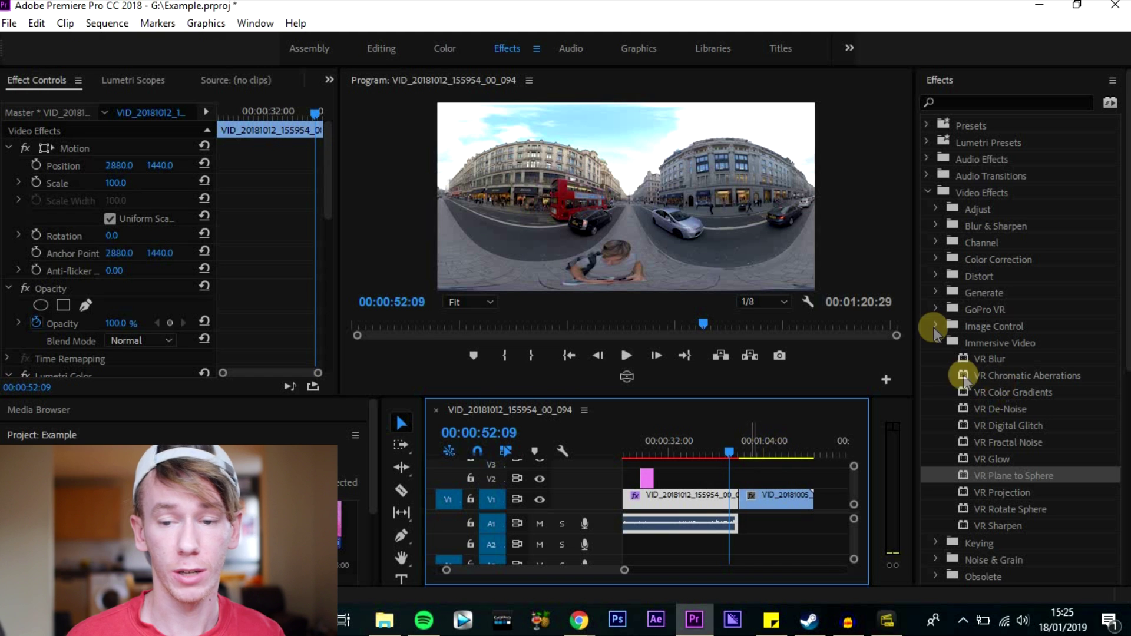
click(937, 343)
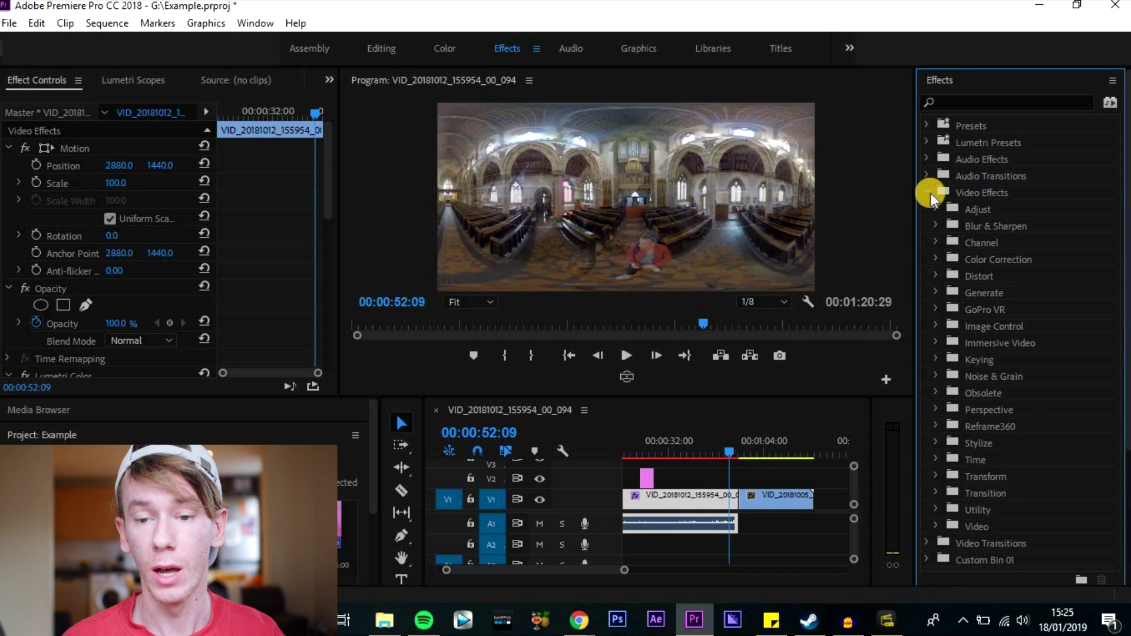
click(928, 193)
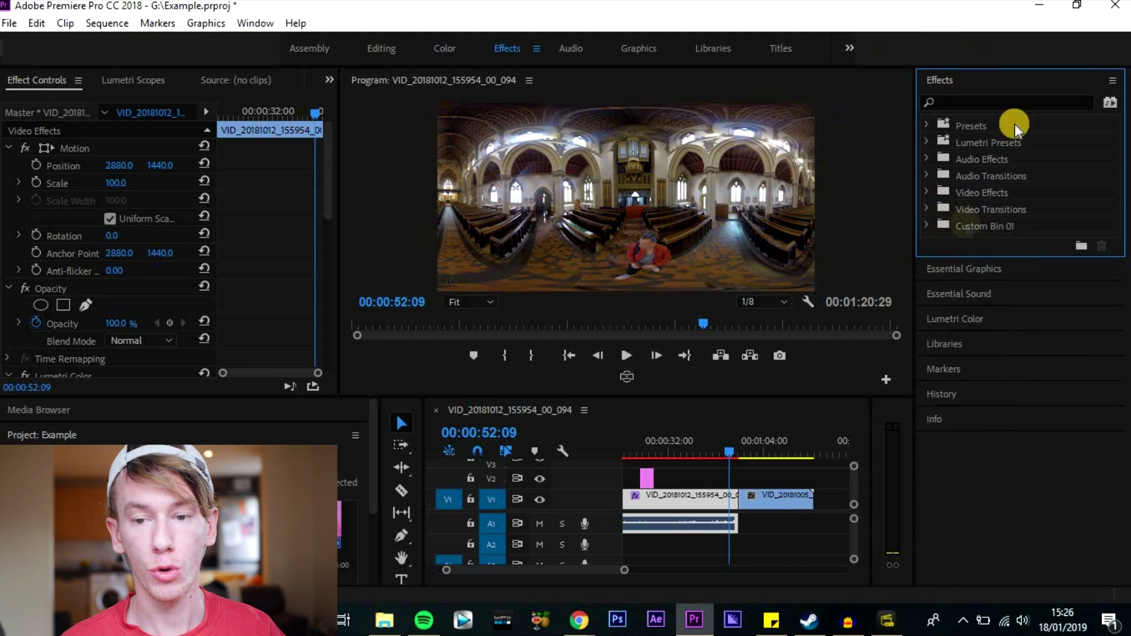
click(926, 210)
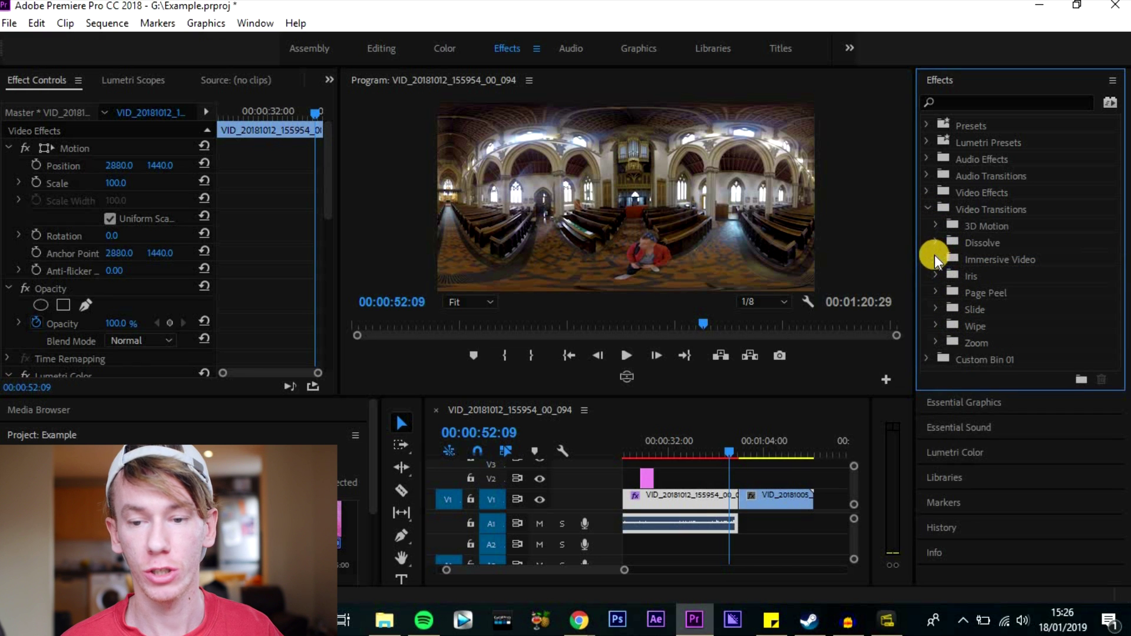
click(935, 260)
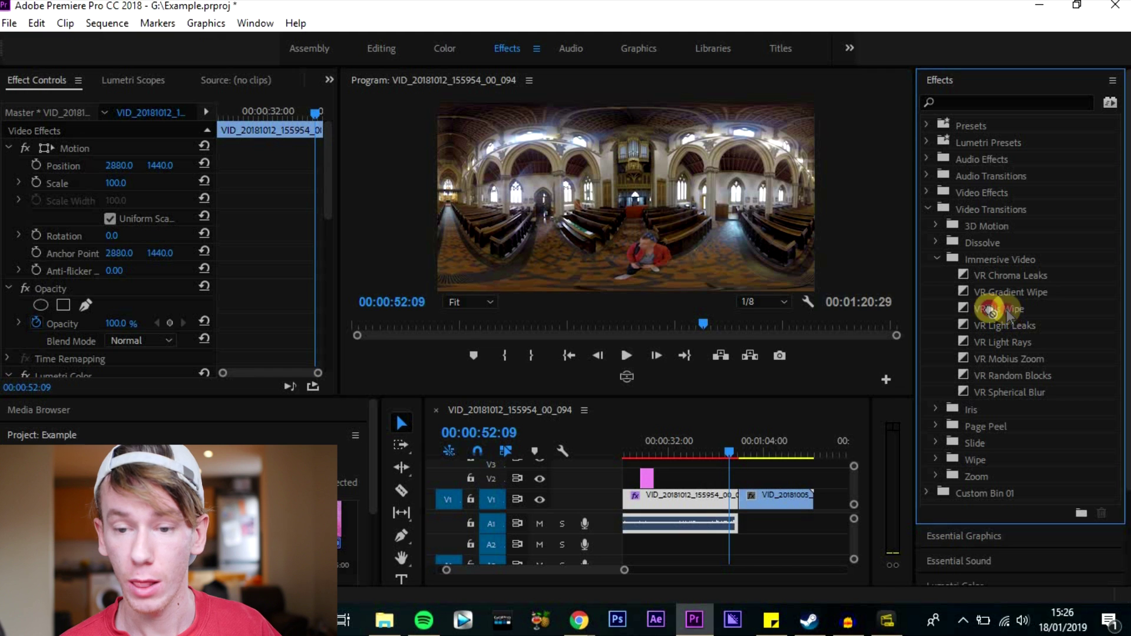
drag(1007, 309, 740, 499)
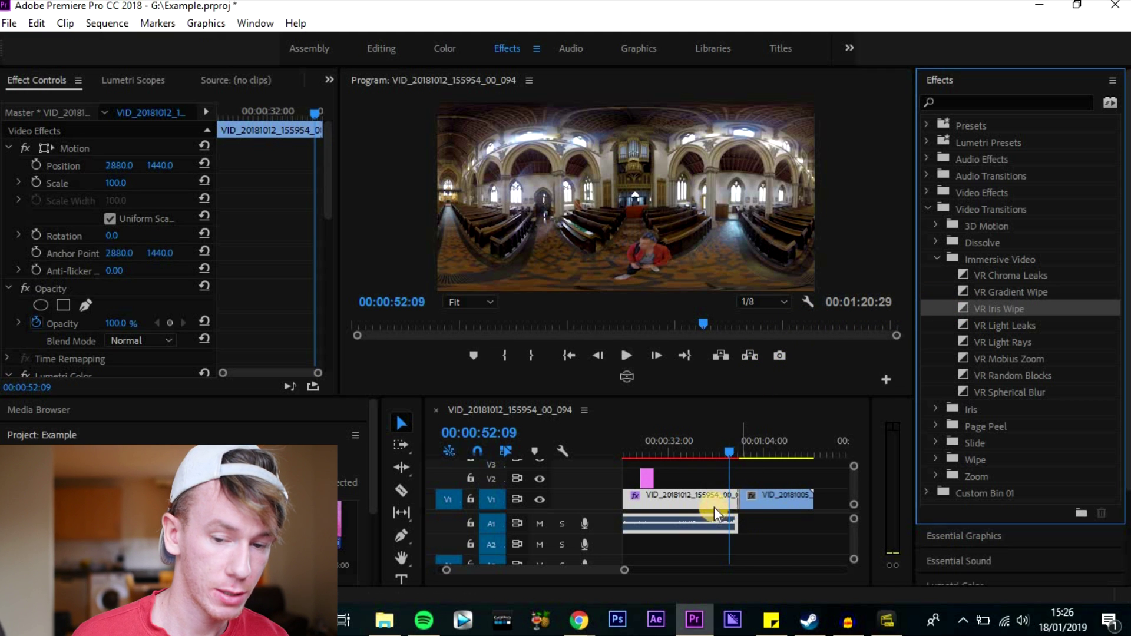
Step: Lengthen the VR Iris Wipe transition to about three seconds
drag(628, 575, 589, 571)
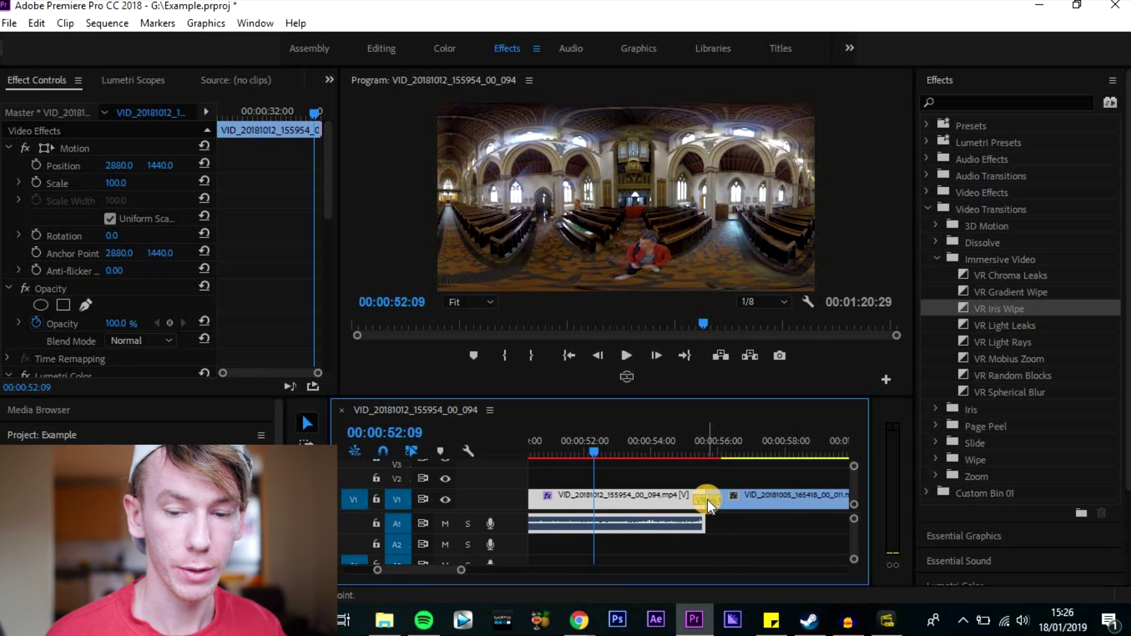
click(708, 500)
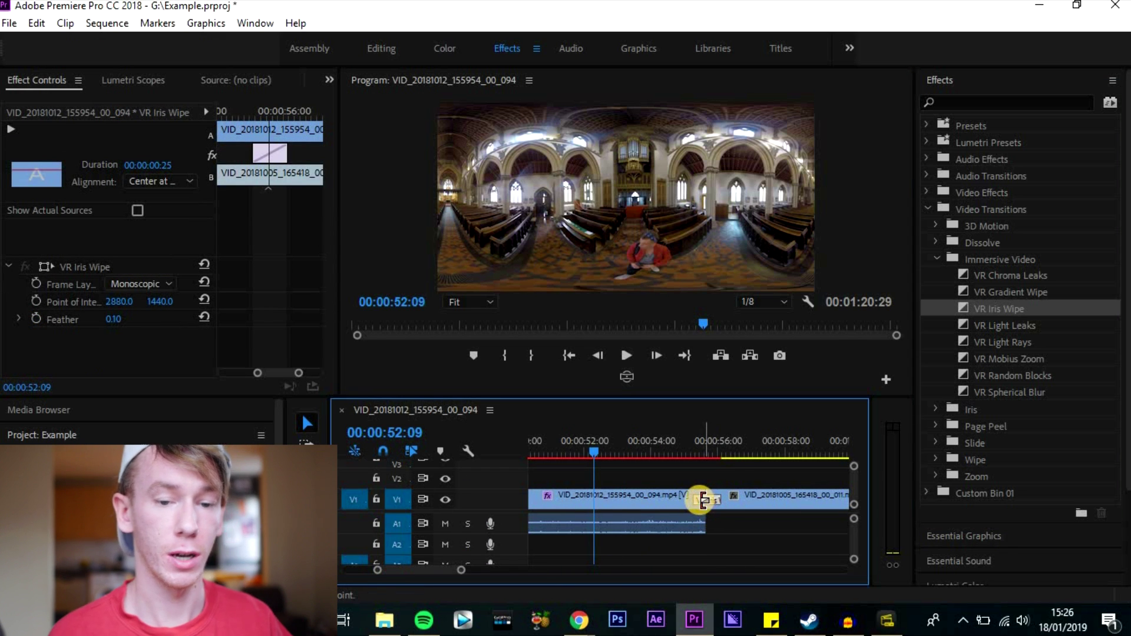
drag(689, 498, 616, 505)
Step: Mute audio track A1 and play back the transition from just before the cut
drag(621, 448, 603, 451)
click(445, 523)
key(space)
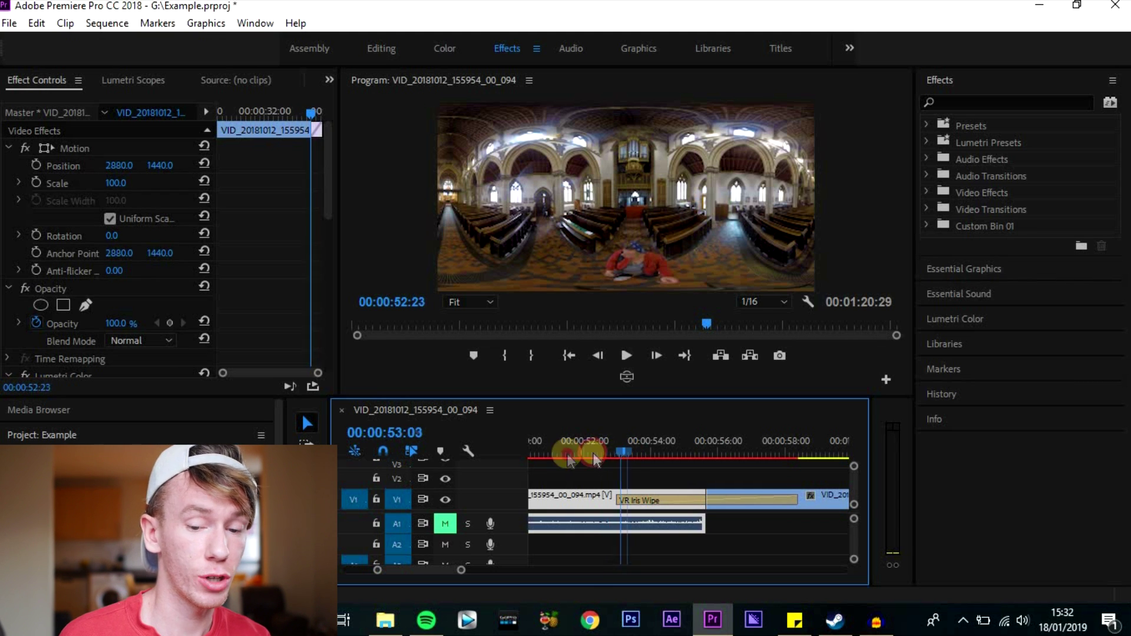
click(676, 451)
Step: Scrub across the VR Iris Wipe into the street clip to preview it, then bring up File > Export
drag(613, 456, 834, 463)
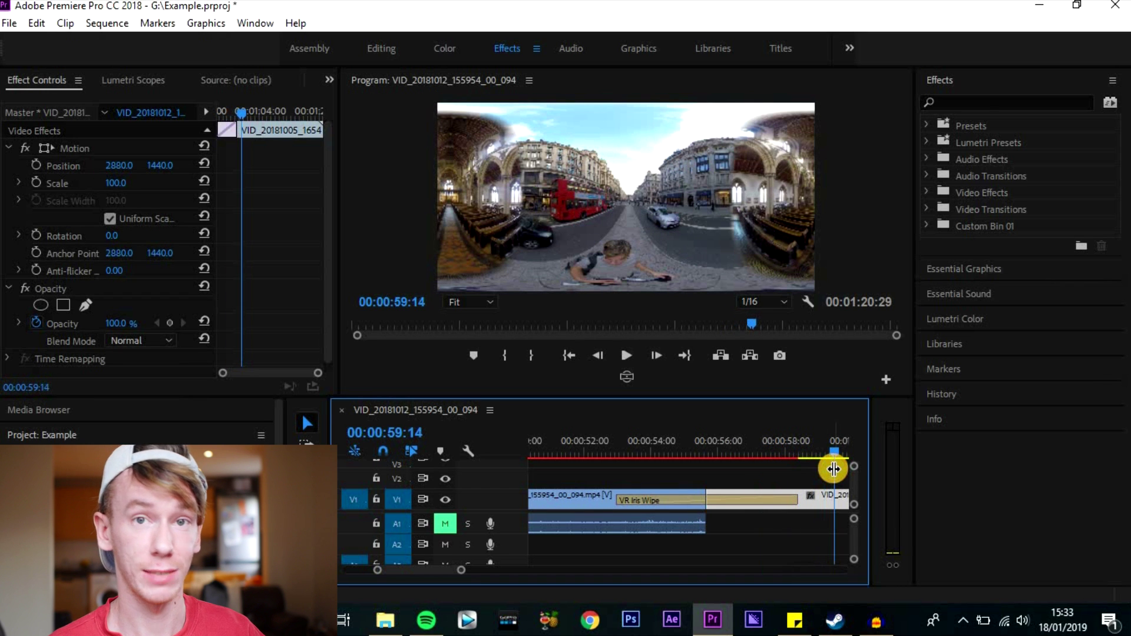
click(9, 24)
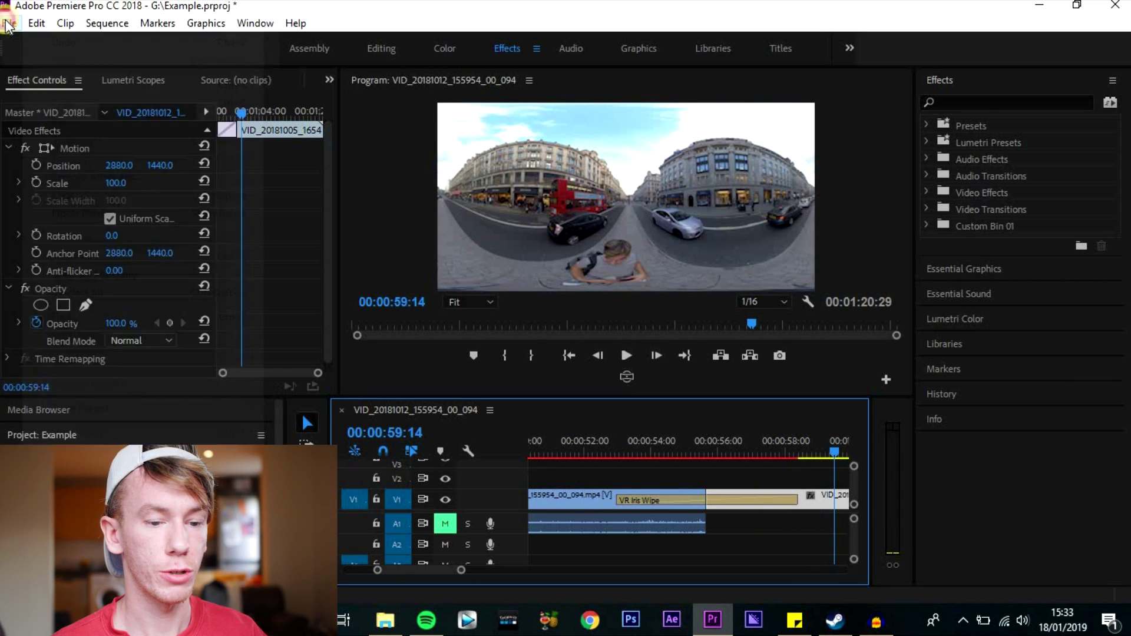
click(377, 474)
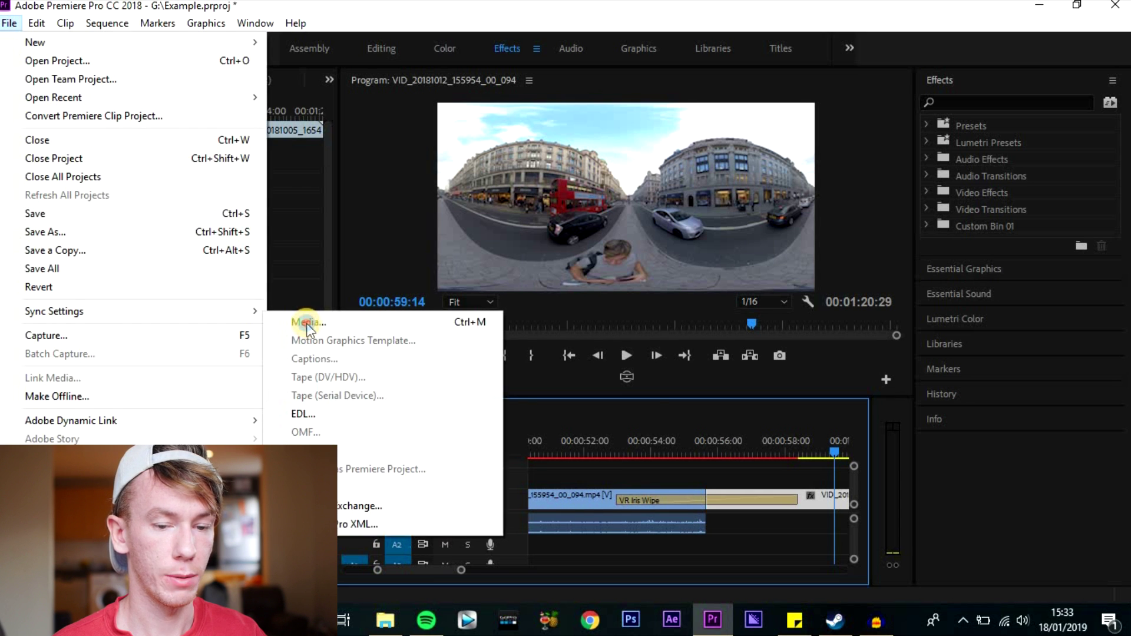
Step: Open the Export Settings with H.264 and Video Is VR kept, and stop matching source width and height
click(299, 321)
scroll(616, 362, down, 10)
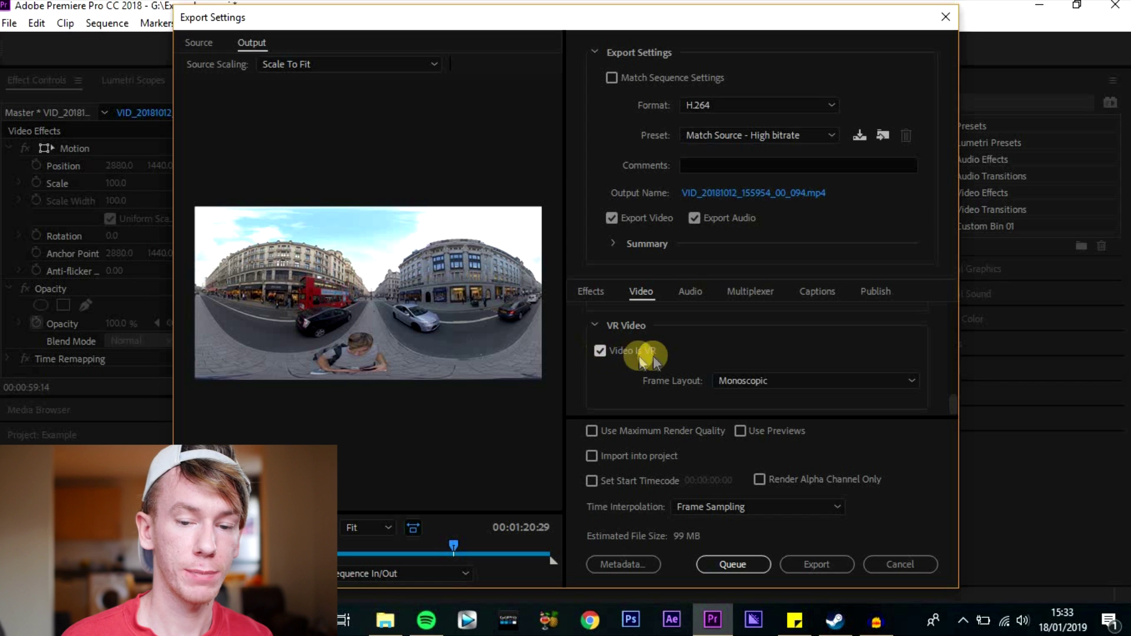
scroll(628, 356, up, 10)
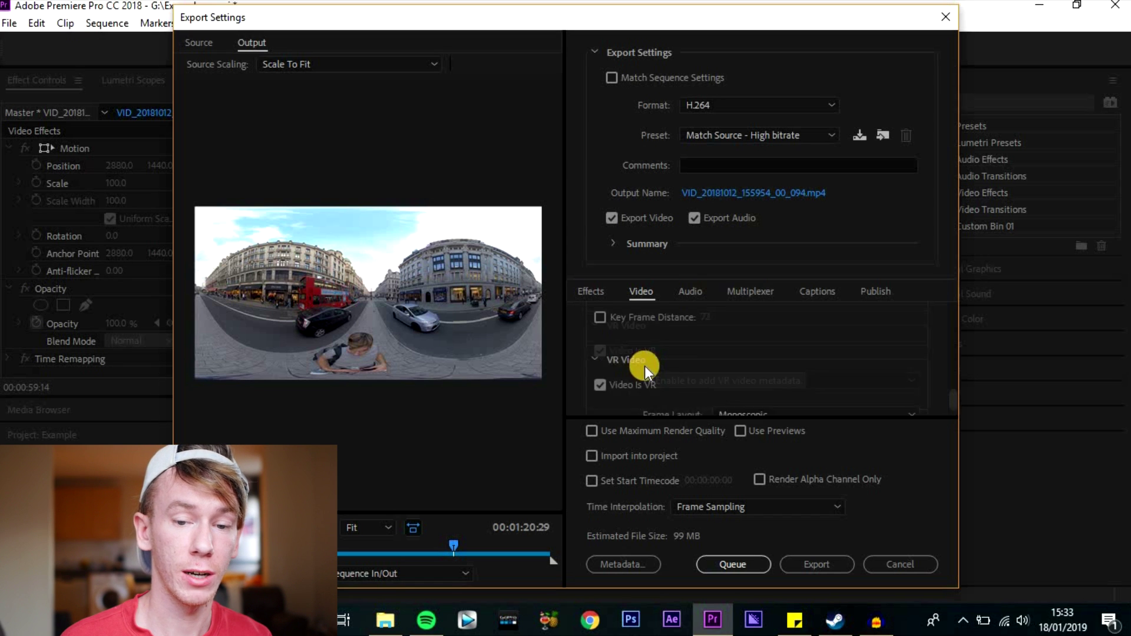
scroll(704, 355, down, 2)
scroll(870, 365, up, 2)
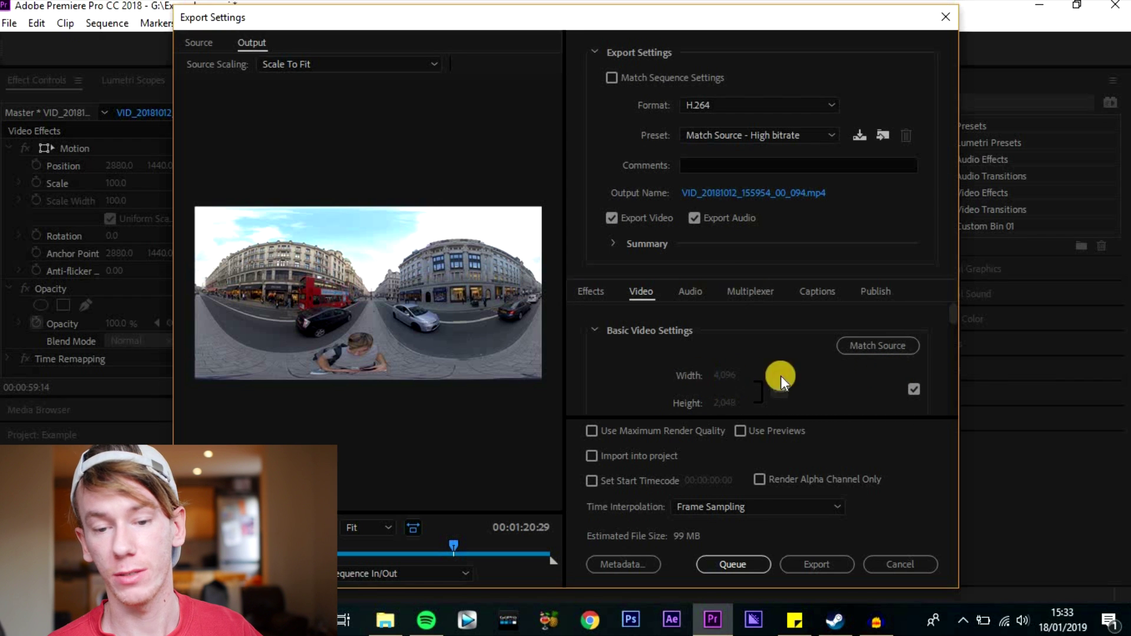
click(914, 389)
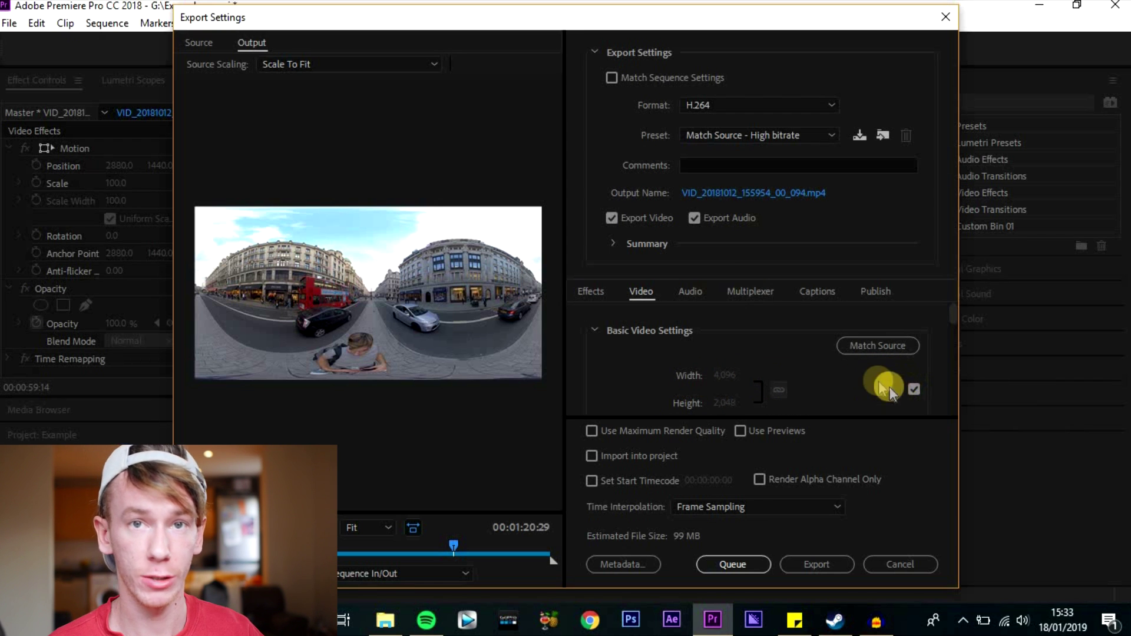
Step: Raise the target bitrate to 92.43 Mbps, with the maximum bitrate at 114.83 Mbps
scroll(822, 369, down, 5)
scroll(781, 366, down, 3)
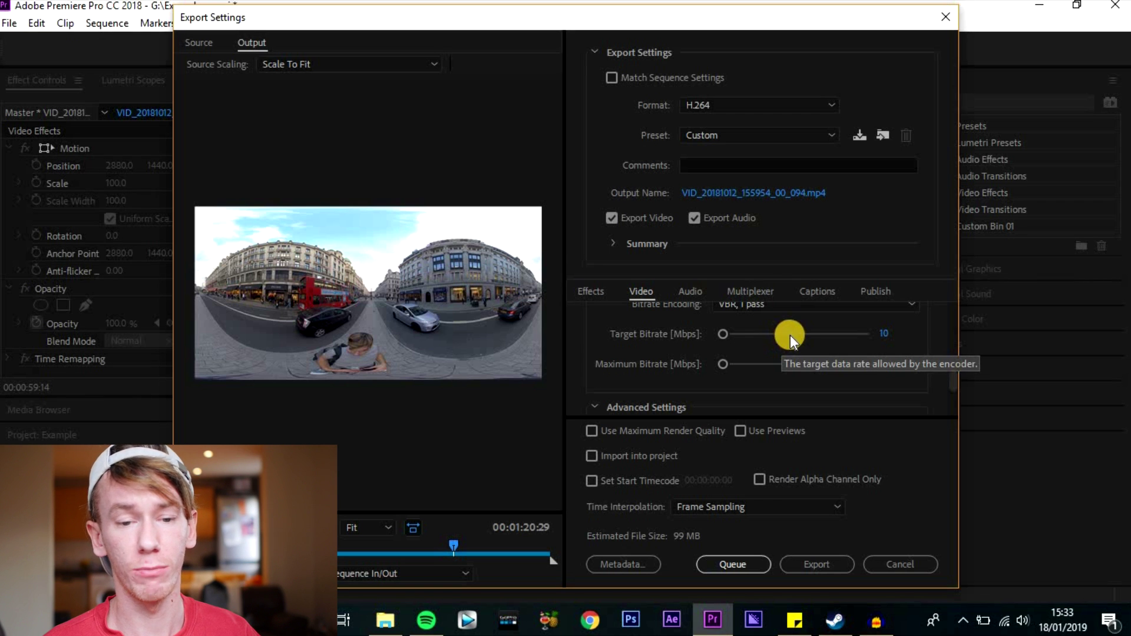
drag(791, 335, 776, 338)
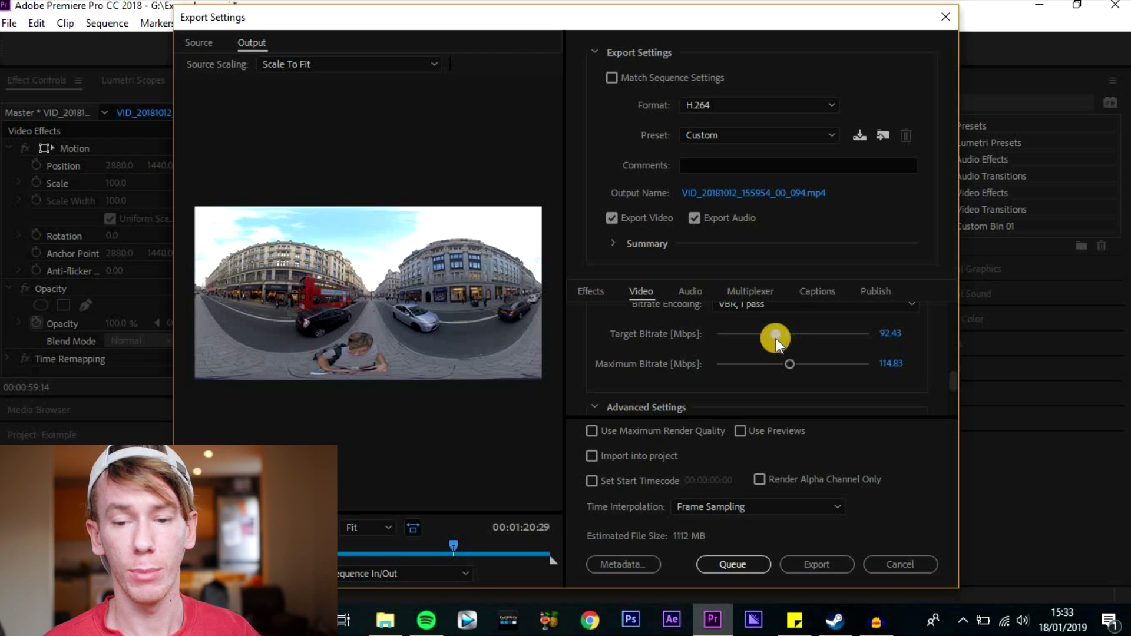
click(774, 369)
scroll(736, 354, down, 3)
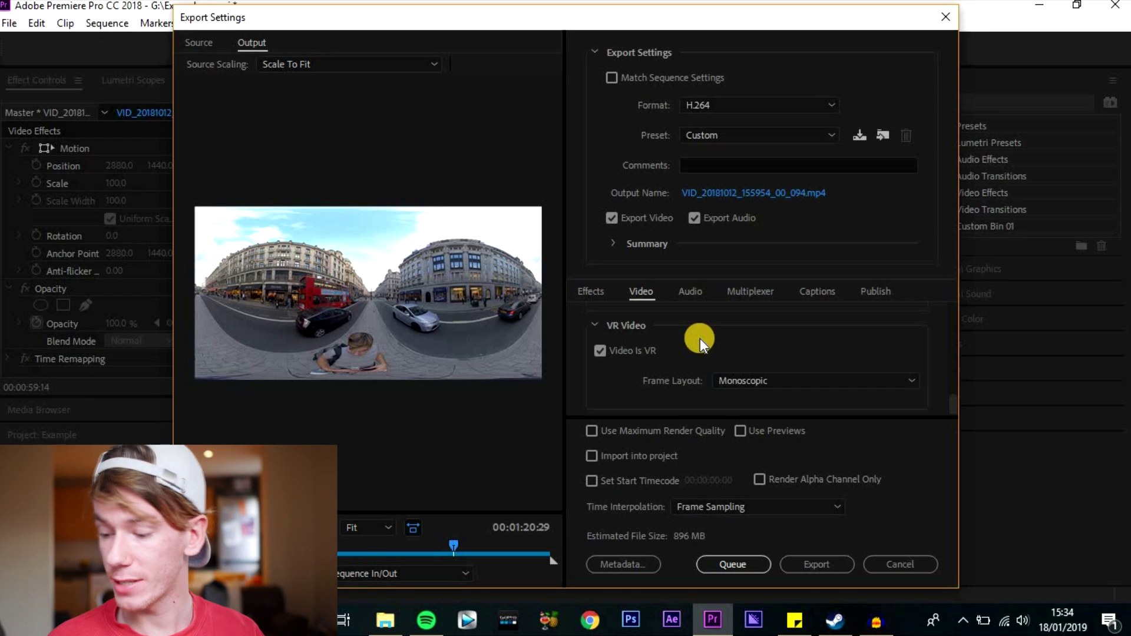